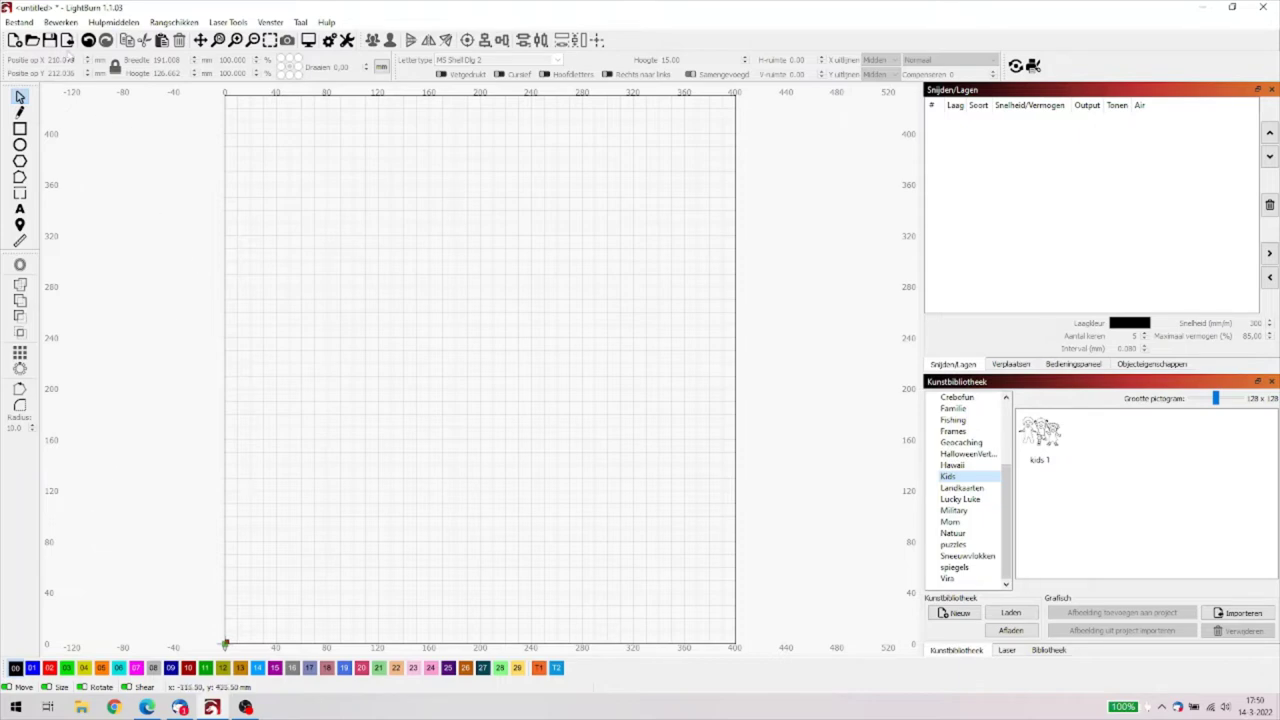
Step: Import the photo of the hanging lanterns into the empty project
click(67, 41)
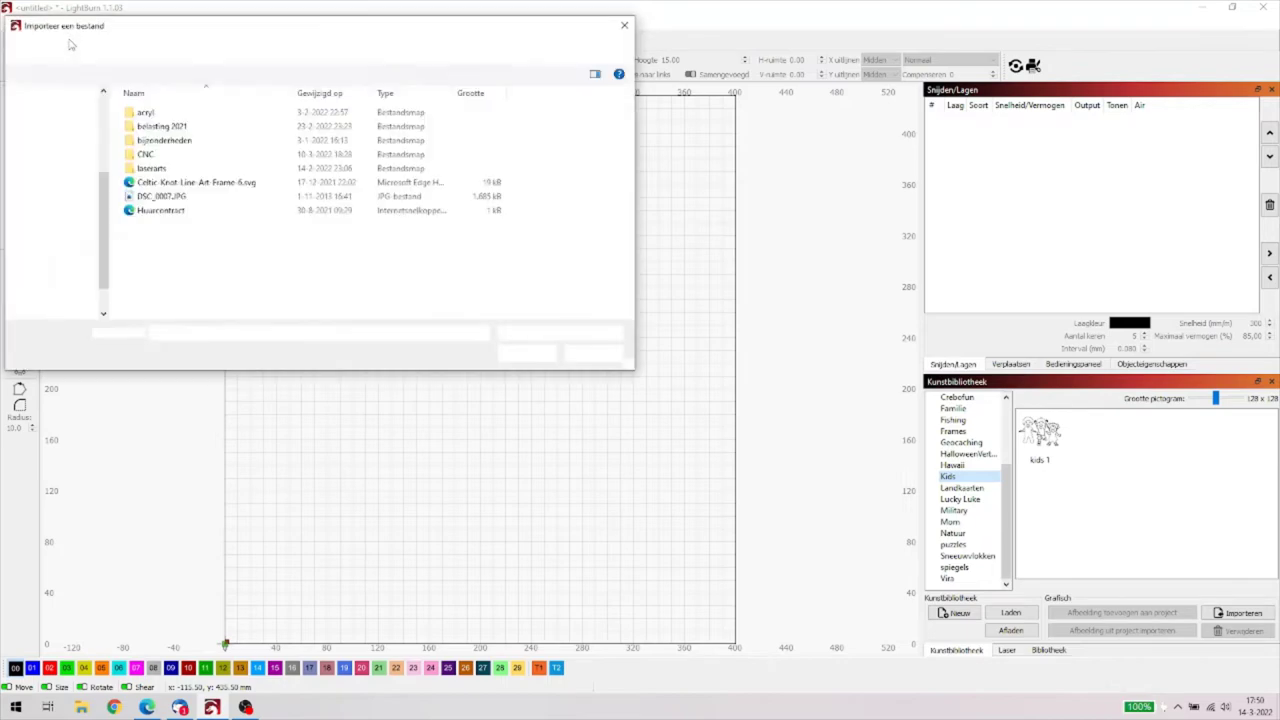
double_click(170, 255)
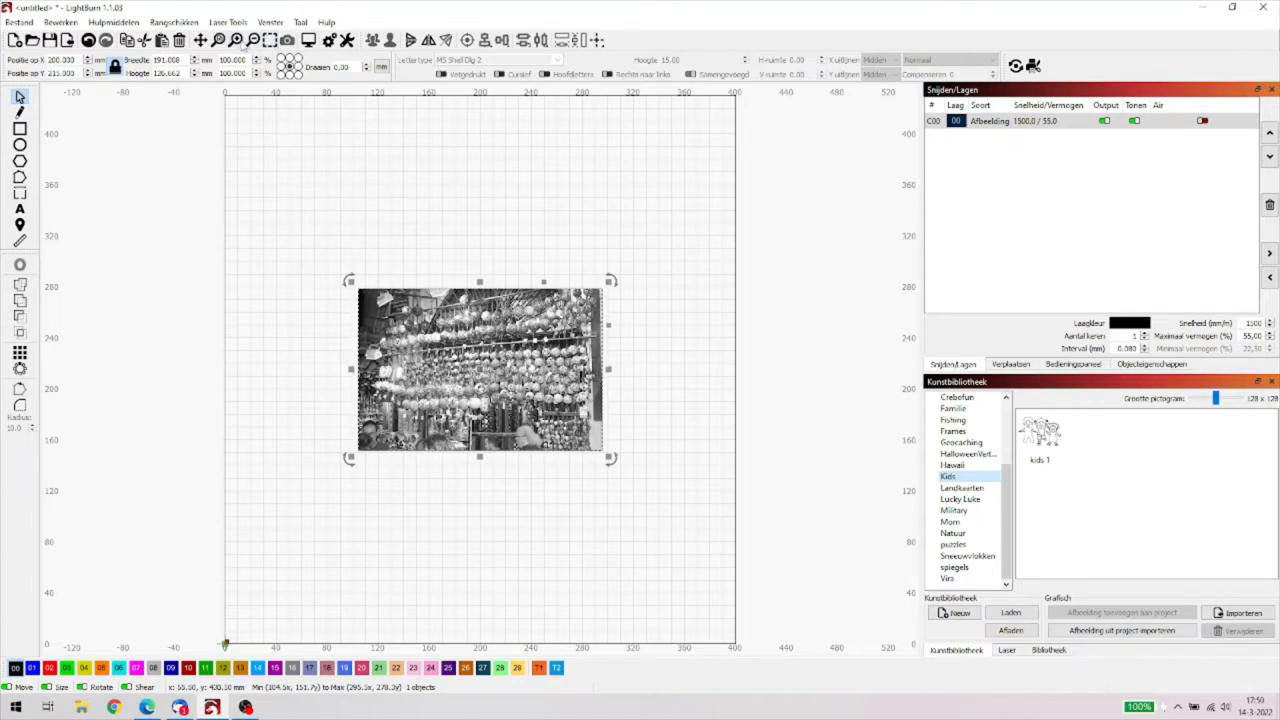
click(237, 40)
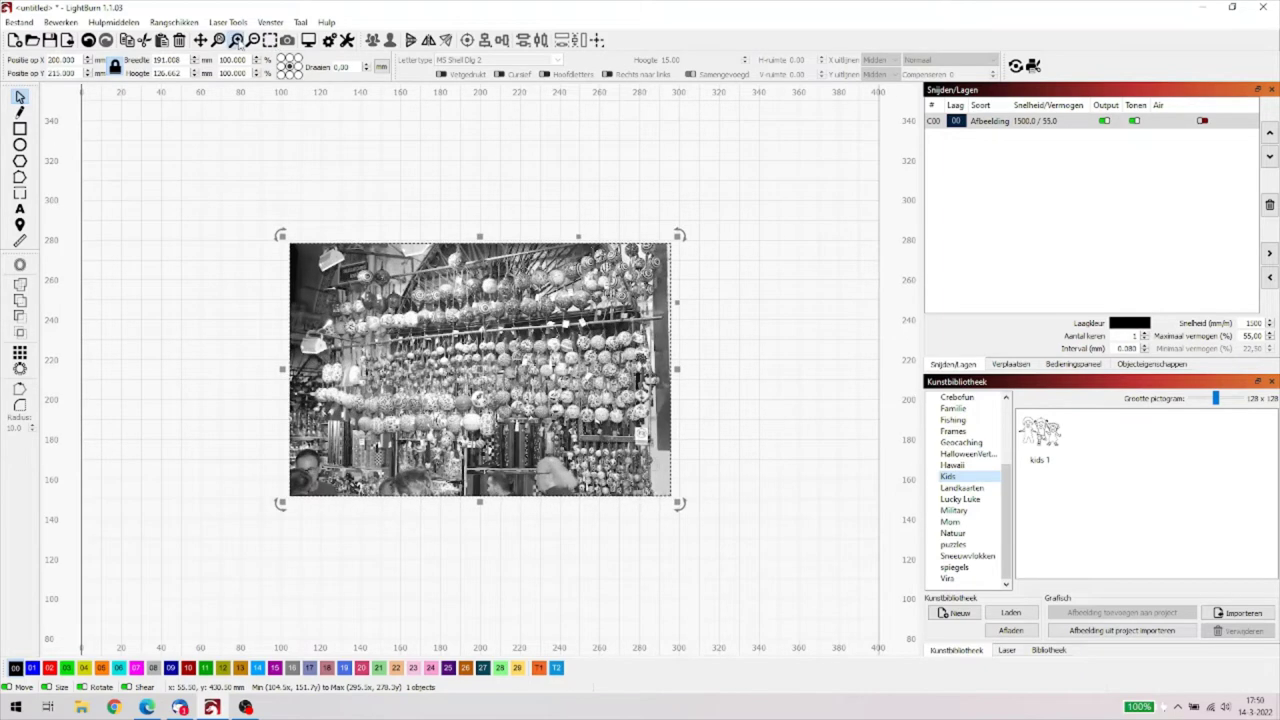
click(237, 40)
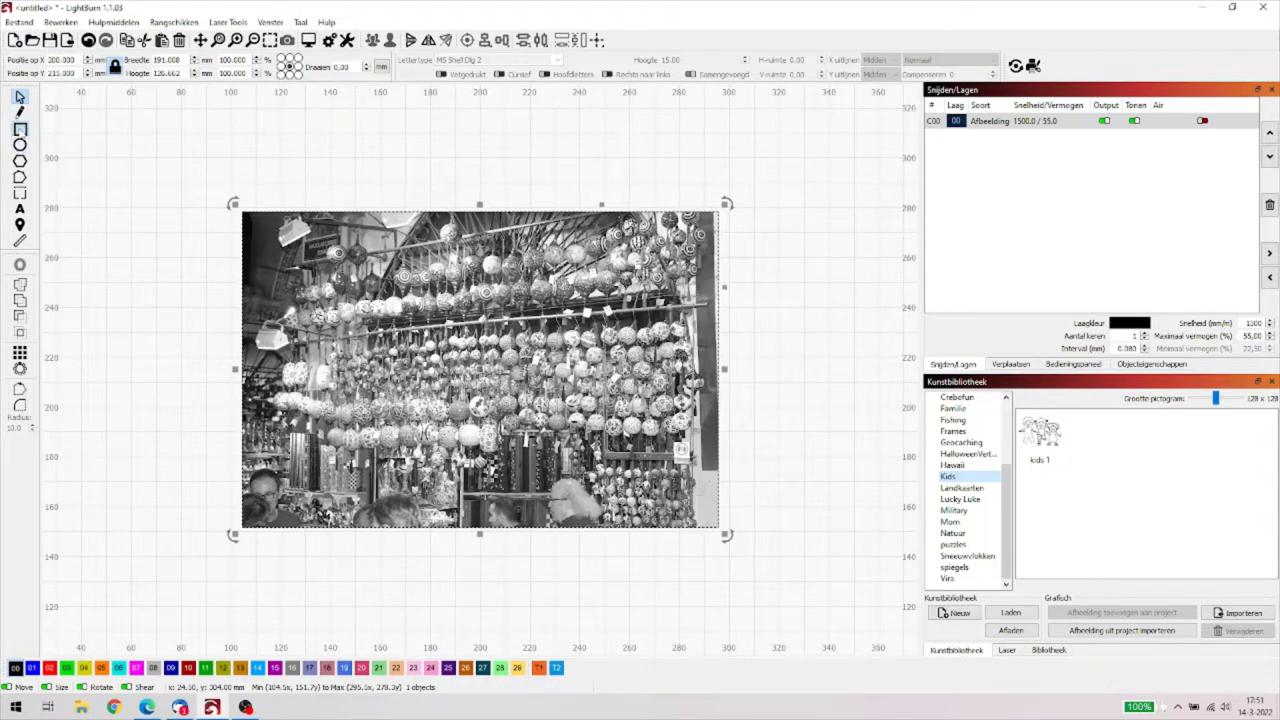
Step: Draw a square of about 35.5 mm over the upper middle of the photo, centred near X 217.75, Y 245.25 mm
click(20, 129)
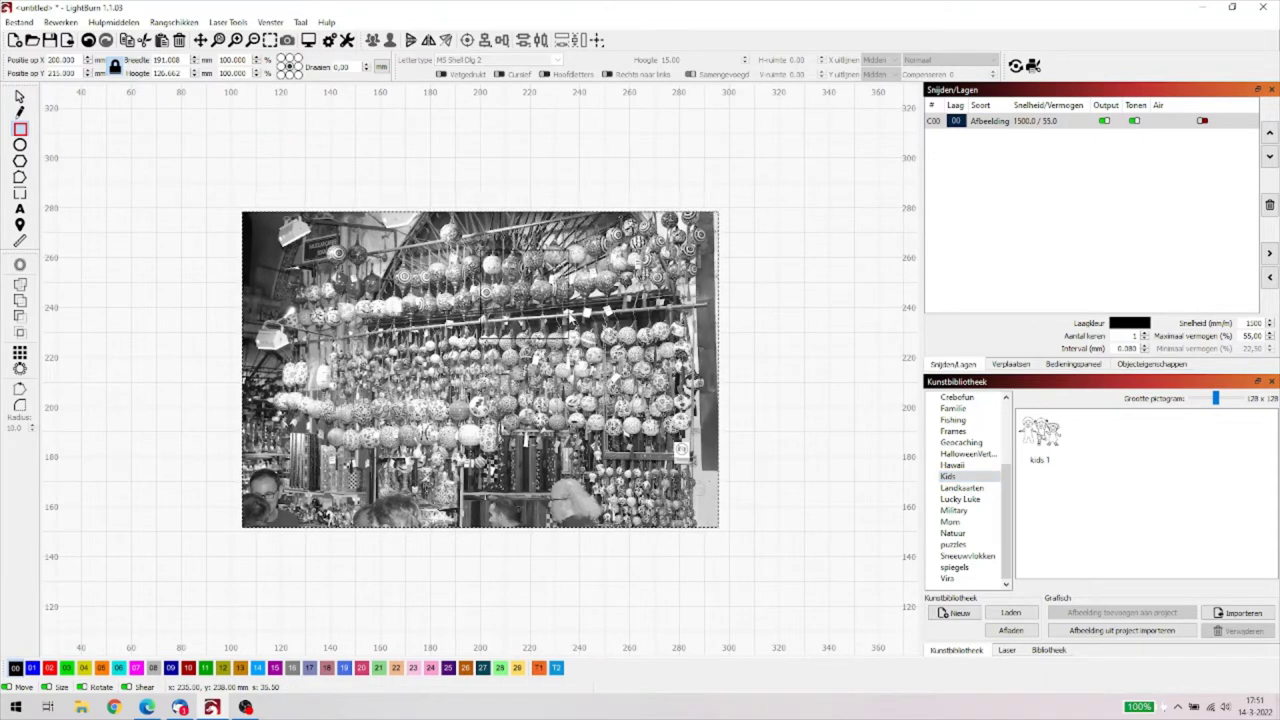
drag(480, 226, 567, 313)
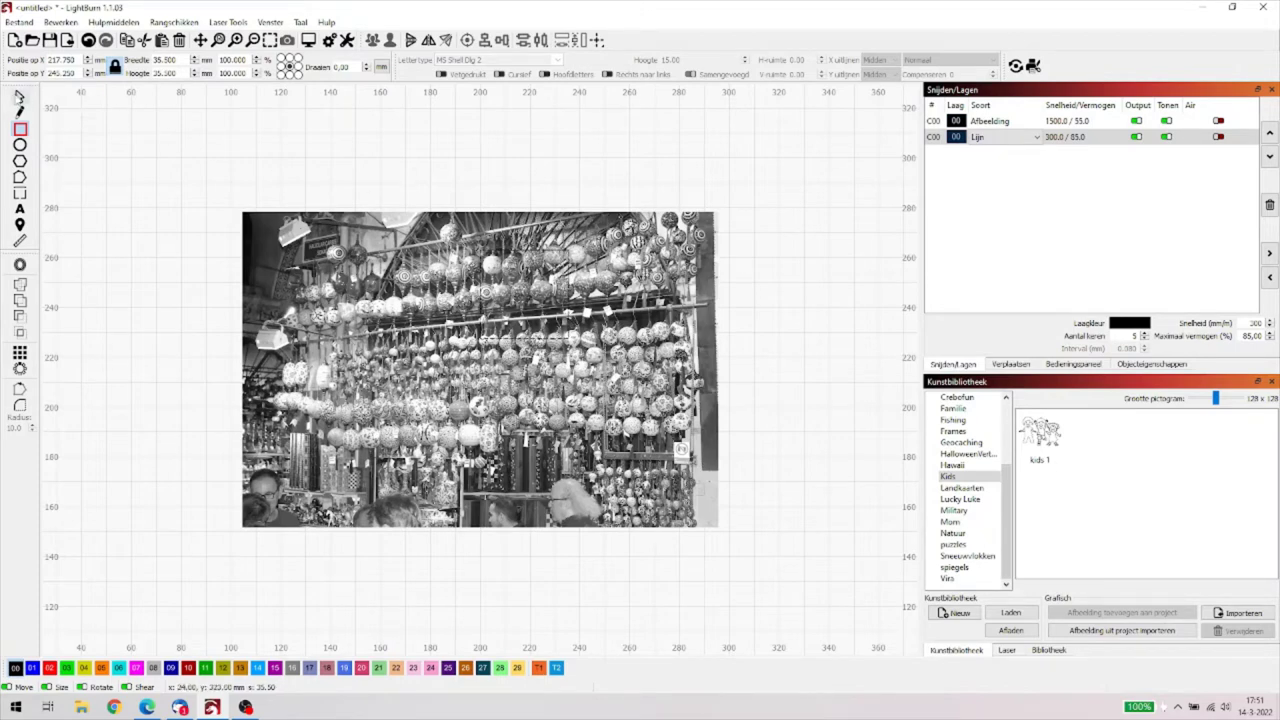
click(19, 96)
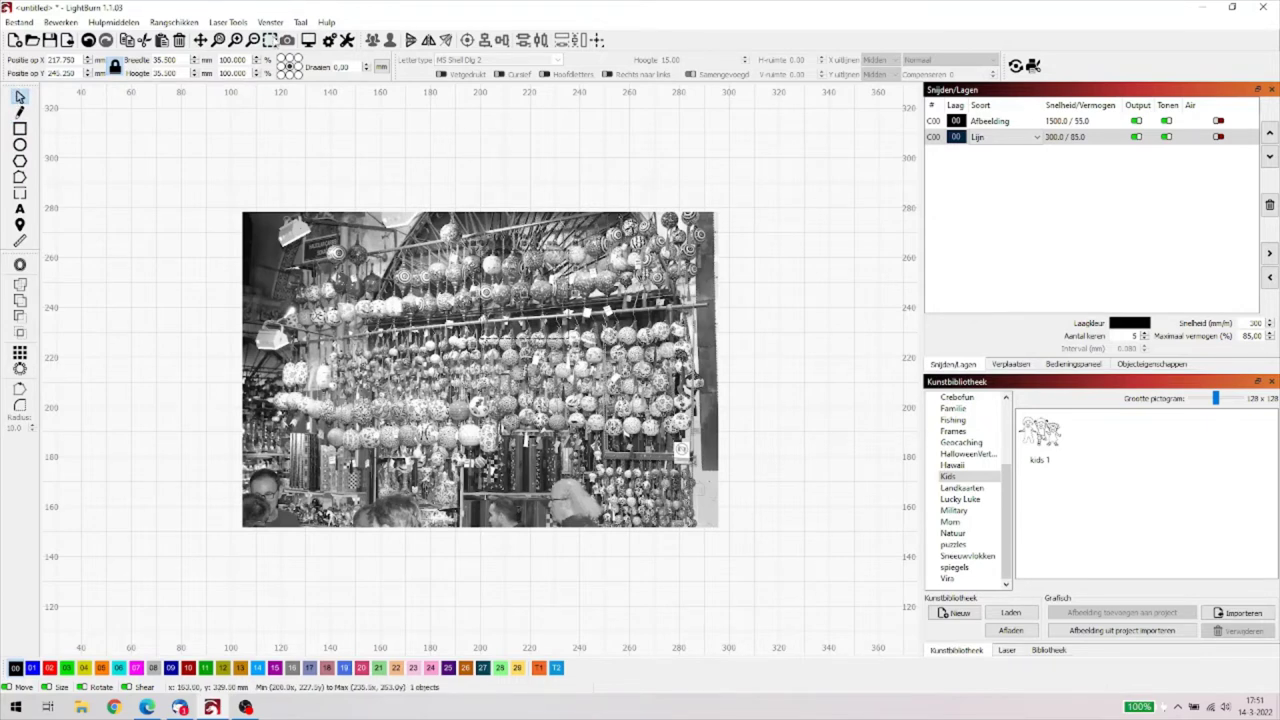
Step: Select the photo together with the square drawn on it
click(270, 40)
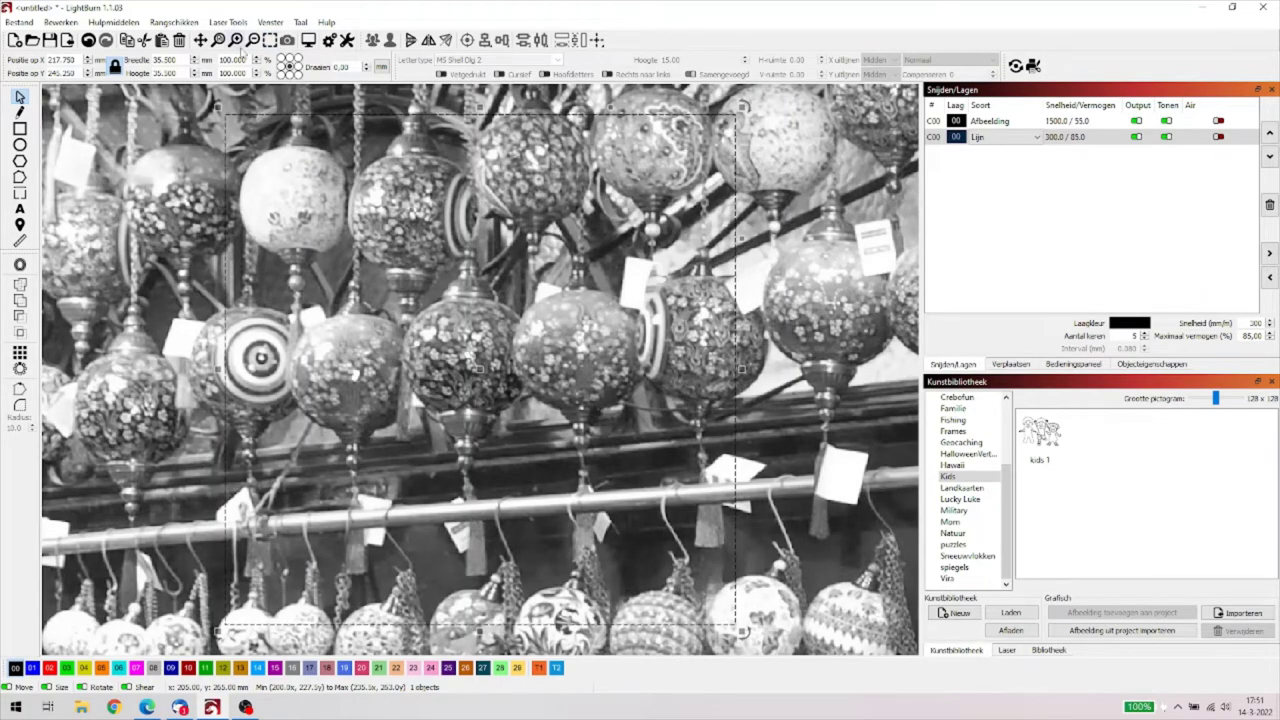
click(255, 42)
click(255, 42)
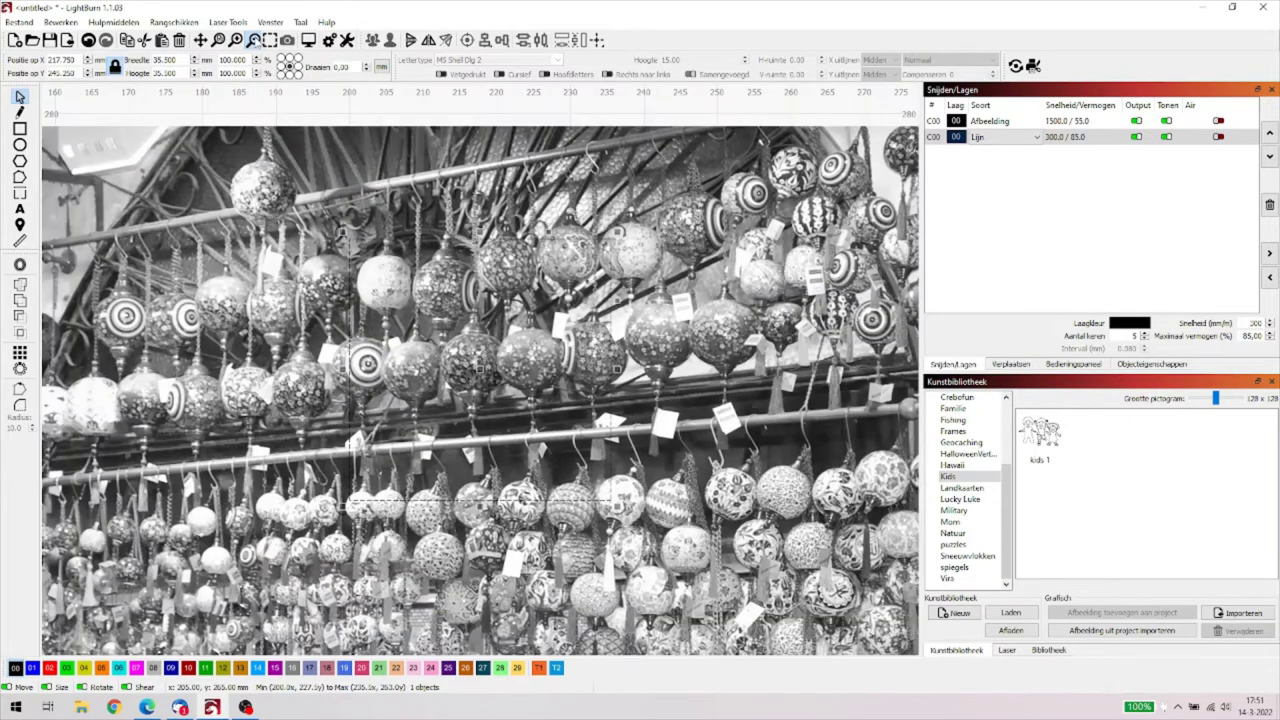
click(255, 42)
click(255, 42)
click(255, 42)
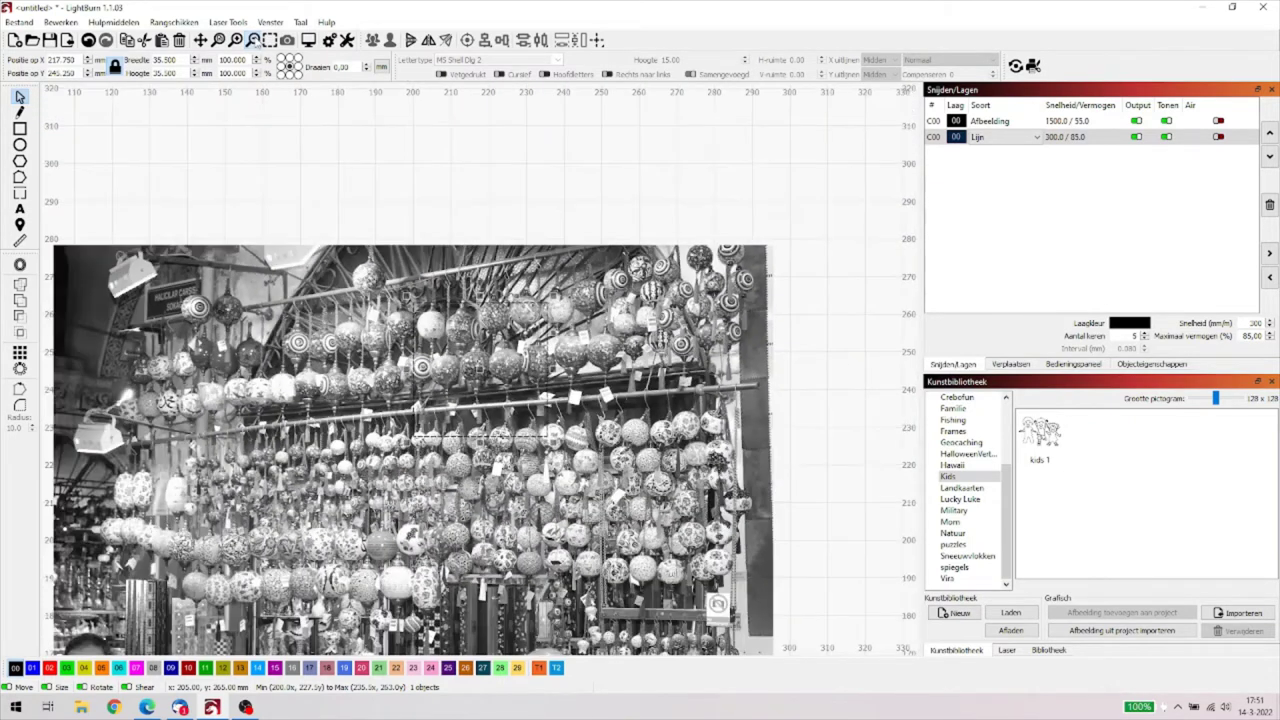
click(200, 42)
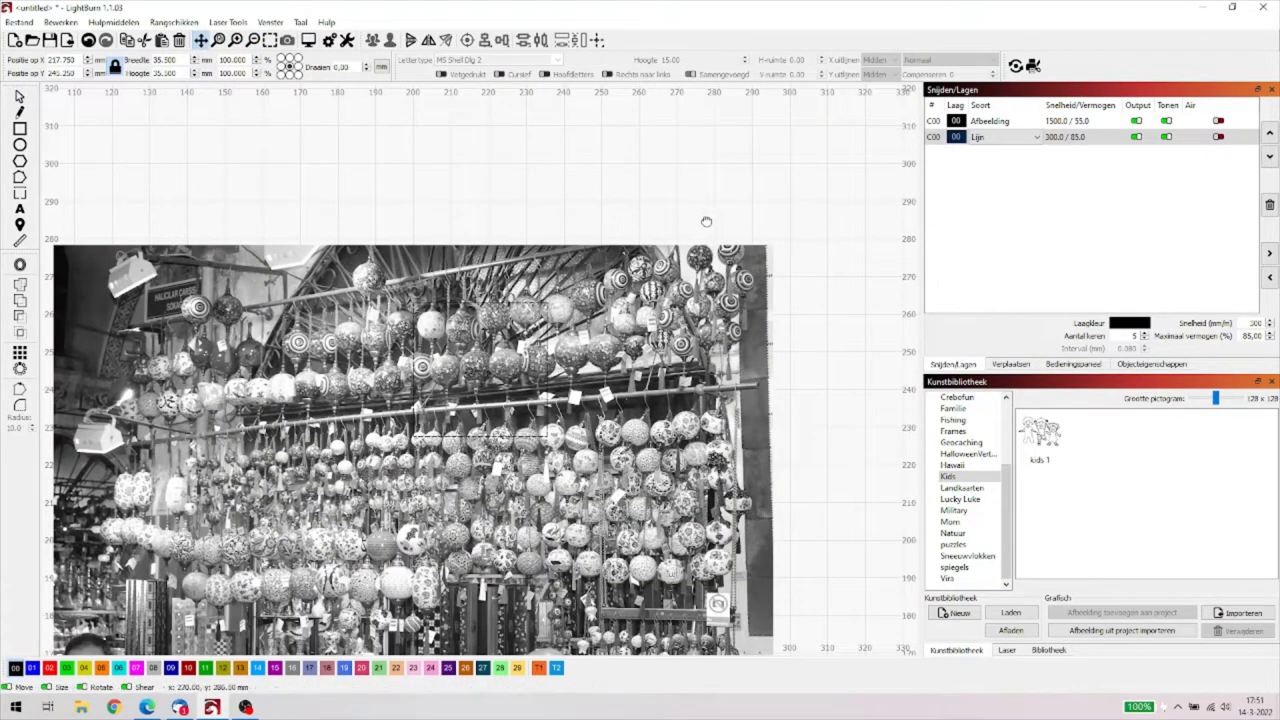
drag(780, 203, 832, 93)
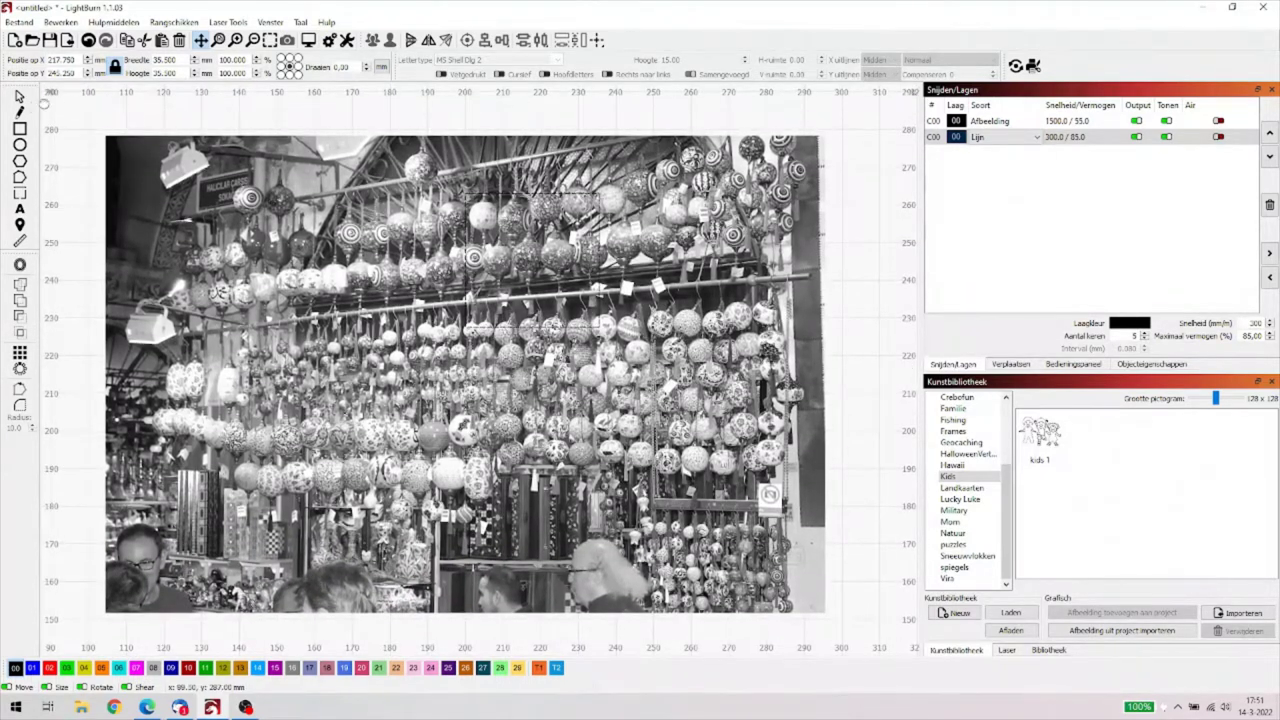
click(20, 96)
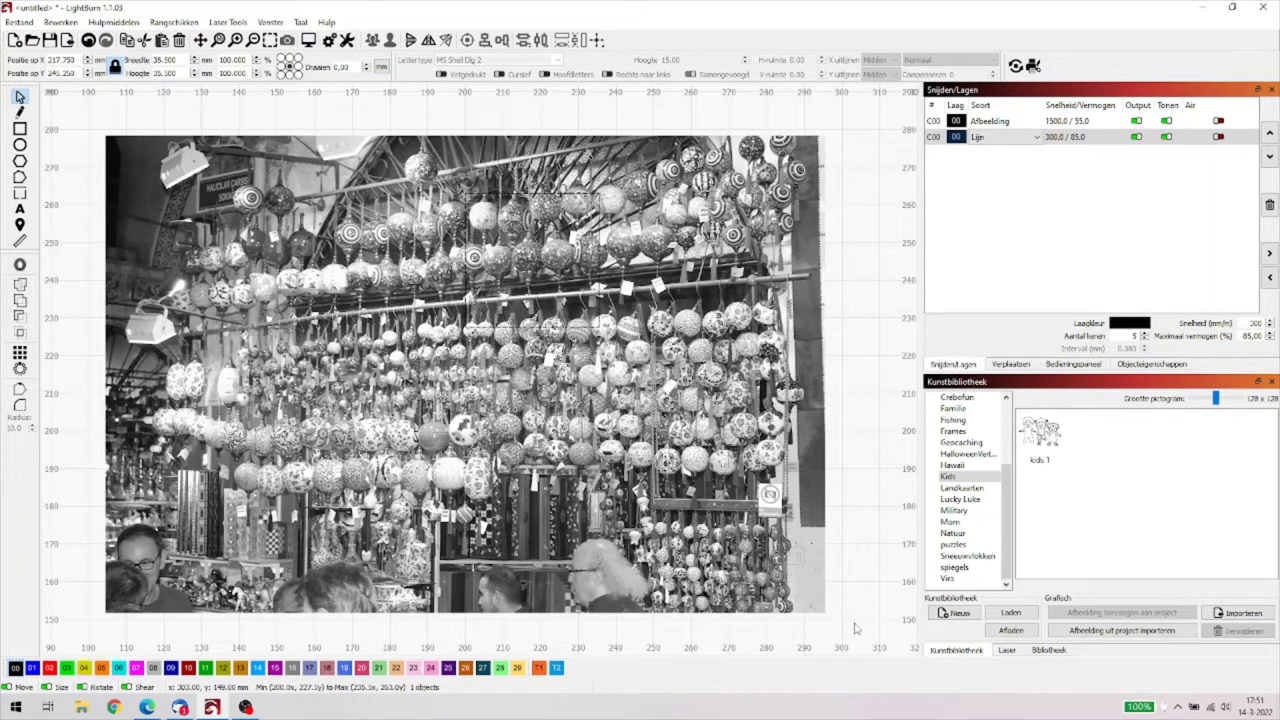
mouse_move(855, 628)
mouse_down()
mouse_move(844, 140)
mouse_move(95, 128)
mouse_up()
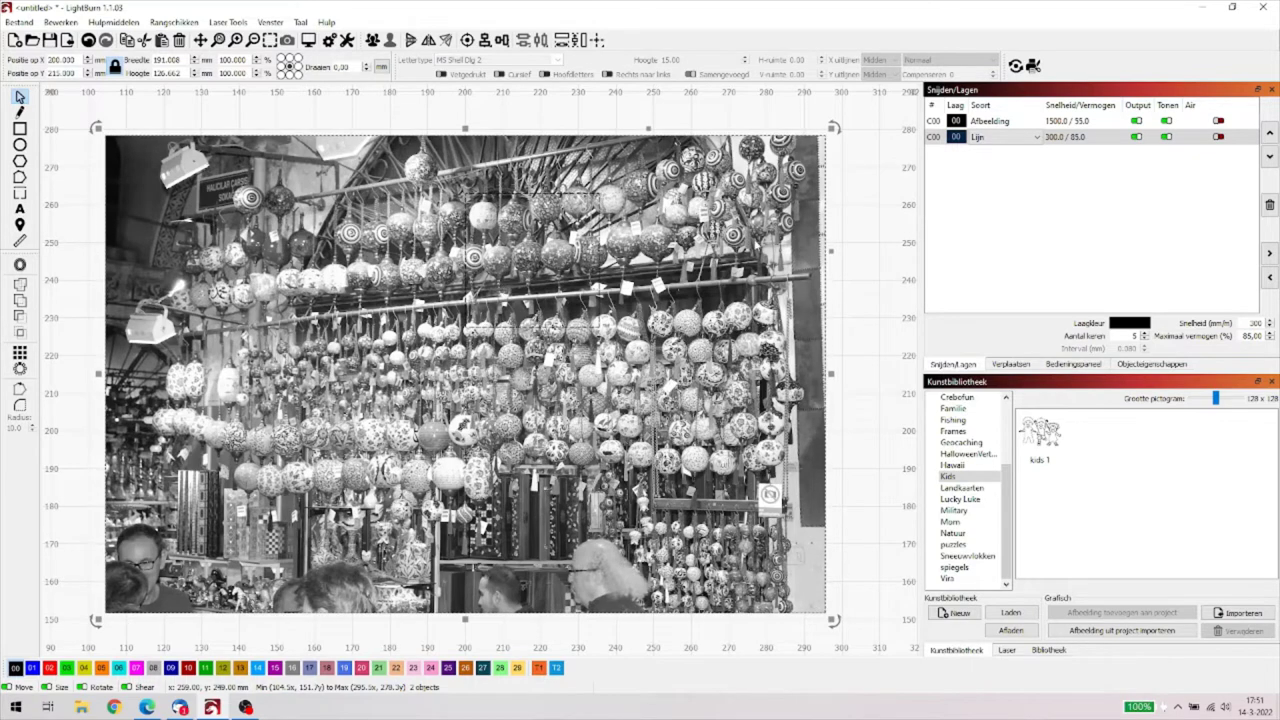
Step: Switch the square's layer mode to Vullen and back to Lijn
click(958, 138)
click(988, 138)
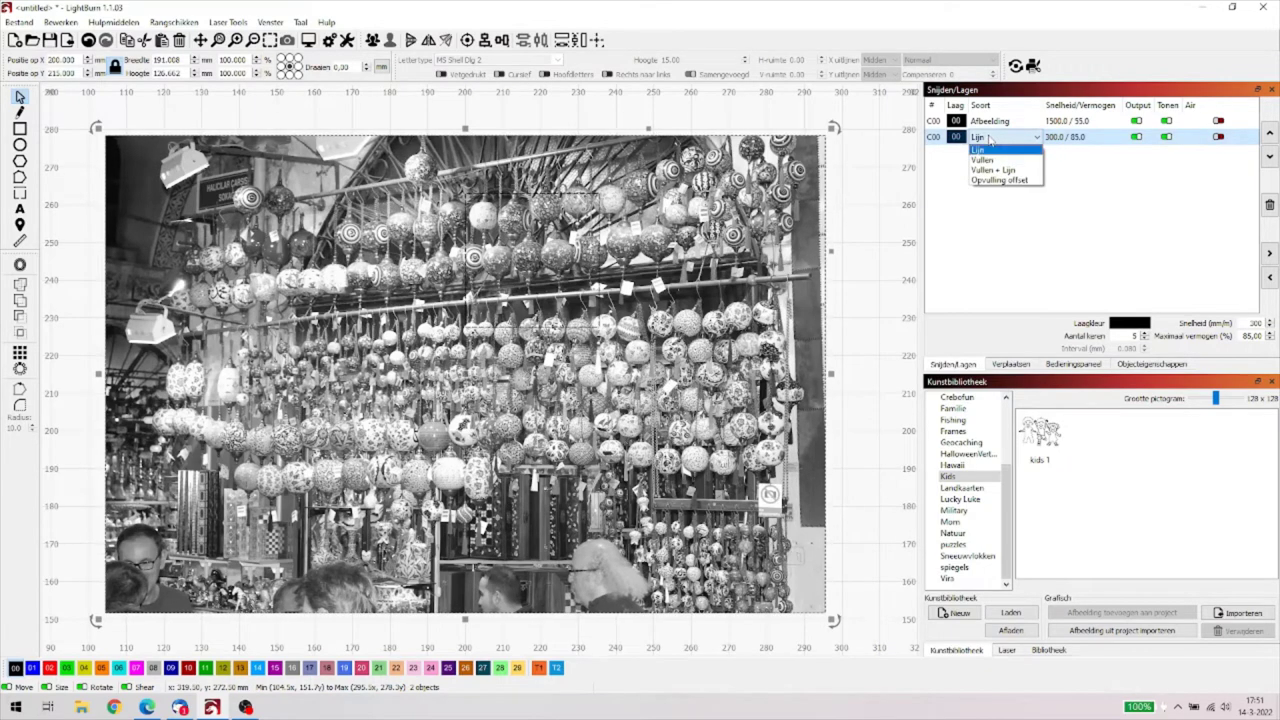
click(982, 160)
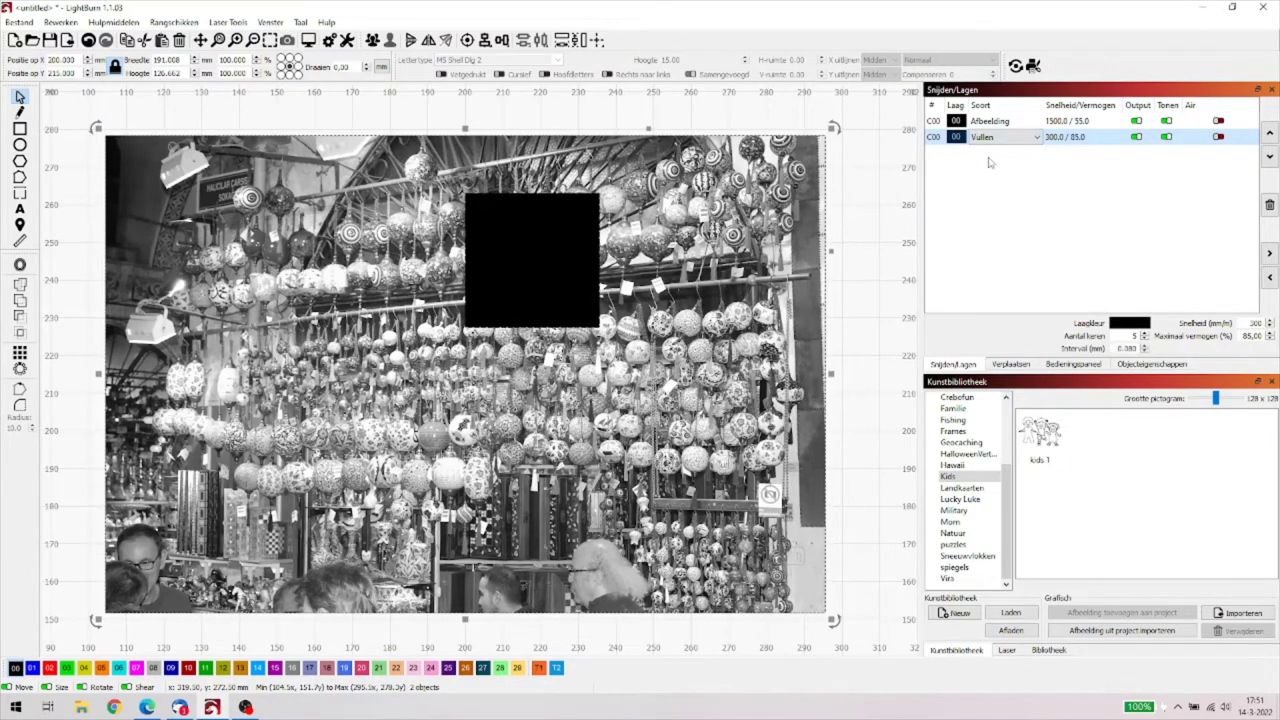
click(993, 139)
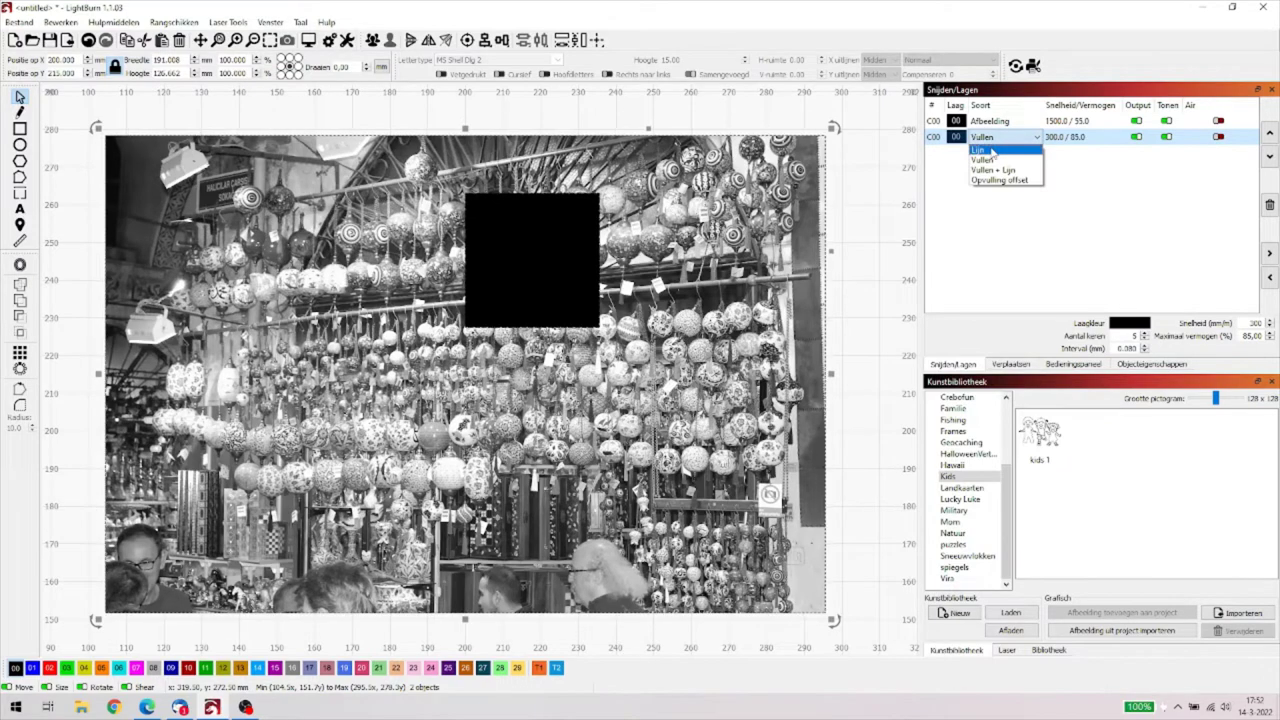
click(990, 149)
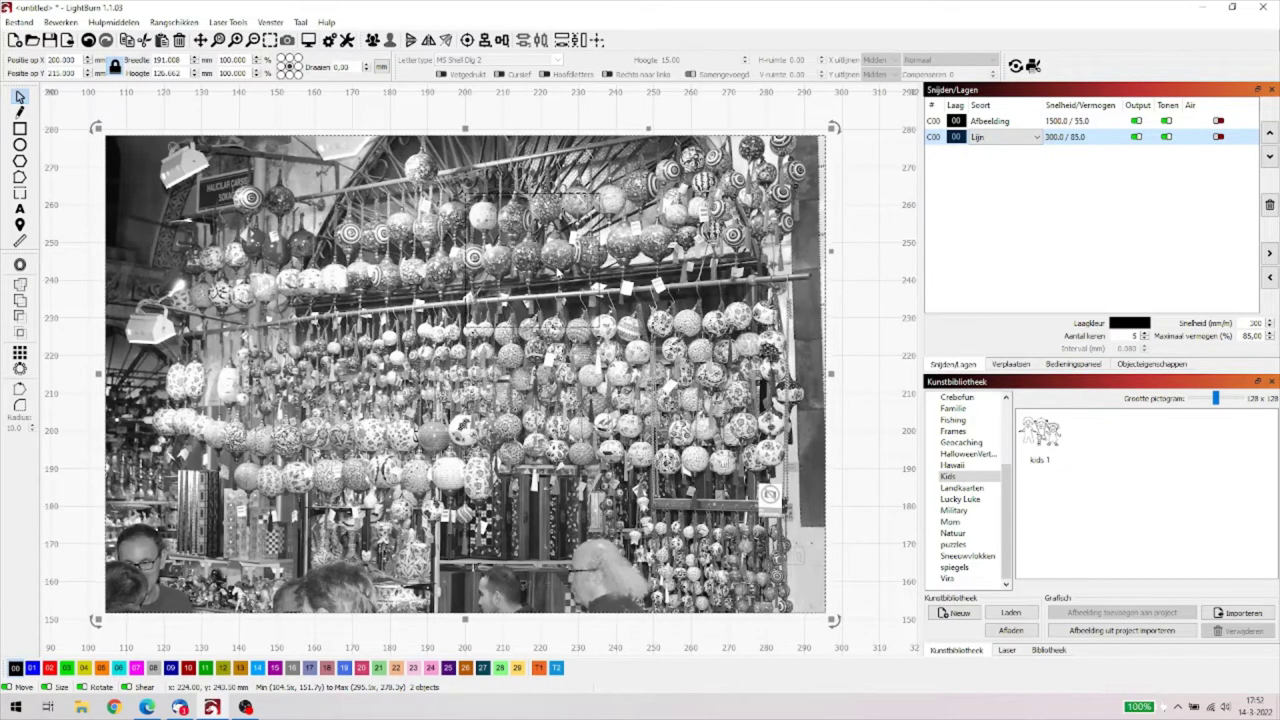
Step: Apply the square as a mask to the photo with Masker toepassen op afbeelding and clear the selection
right_click(556, 268)
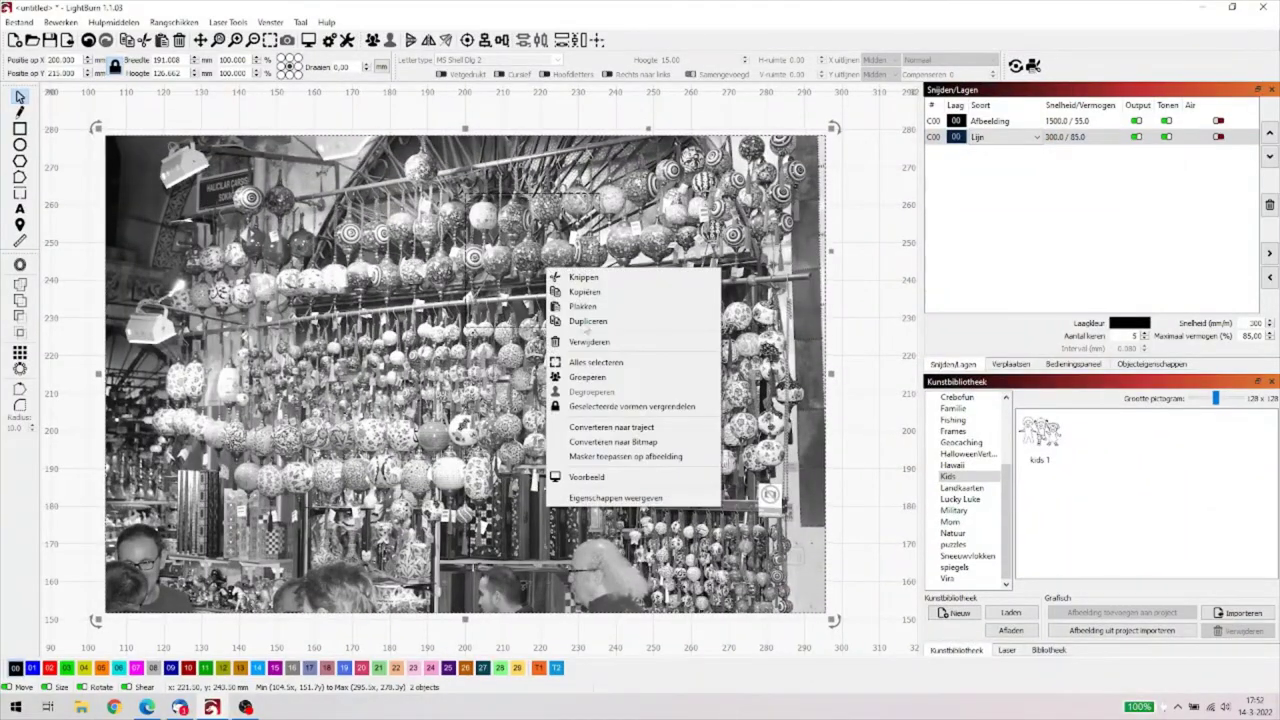
click(641, 456)
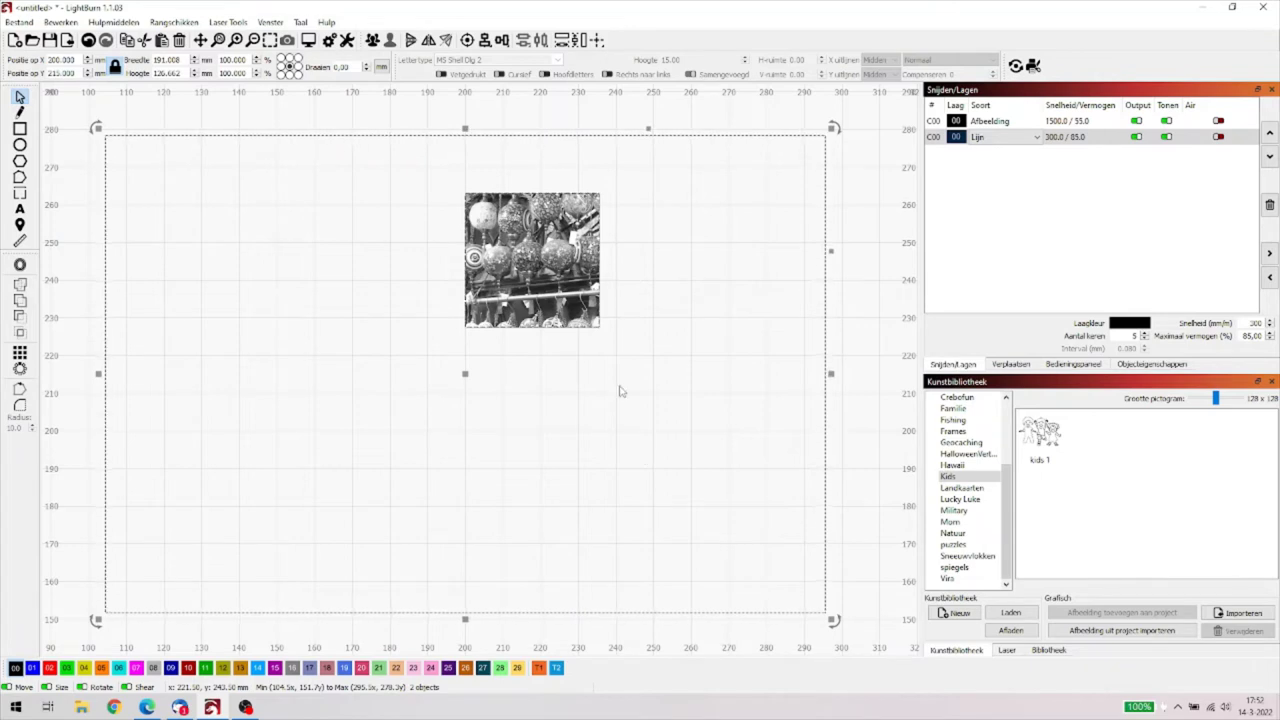
click(868, 220)
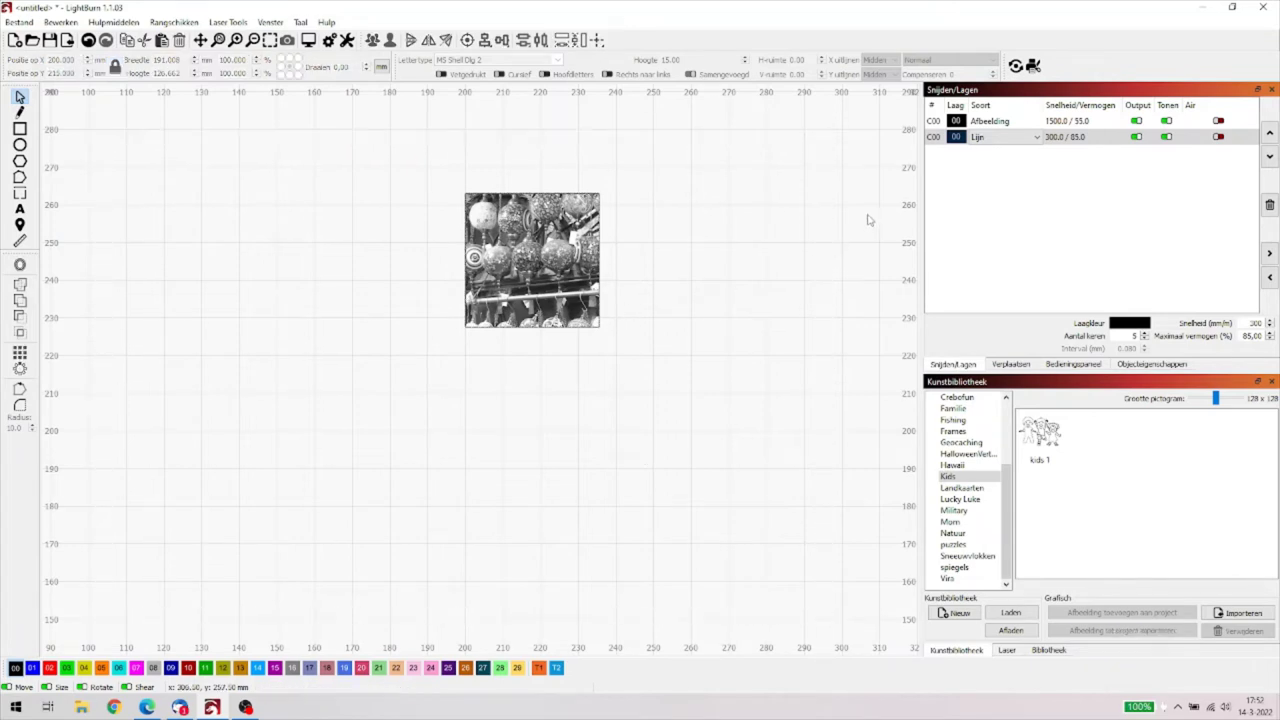
Step: Move the square mask over the photo to about X 209.5, Y 257.5 mm
click(599, 296)
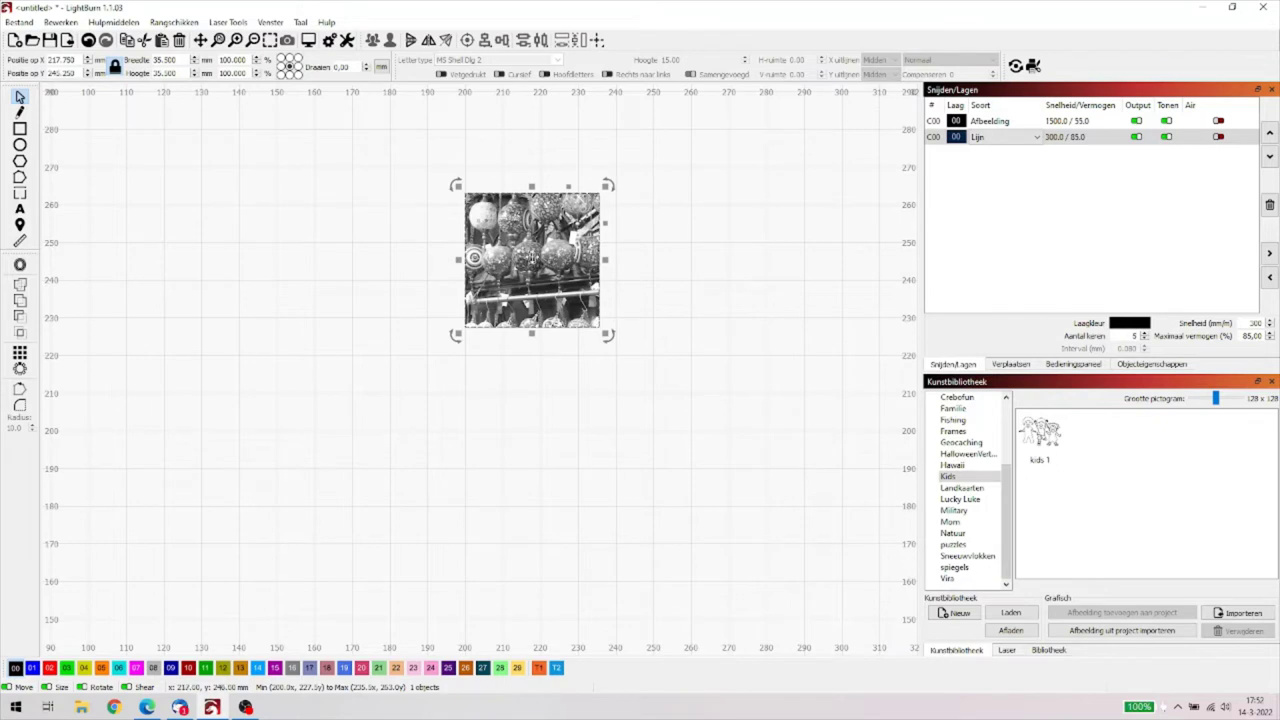
drag(529, 258, 528, 192)
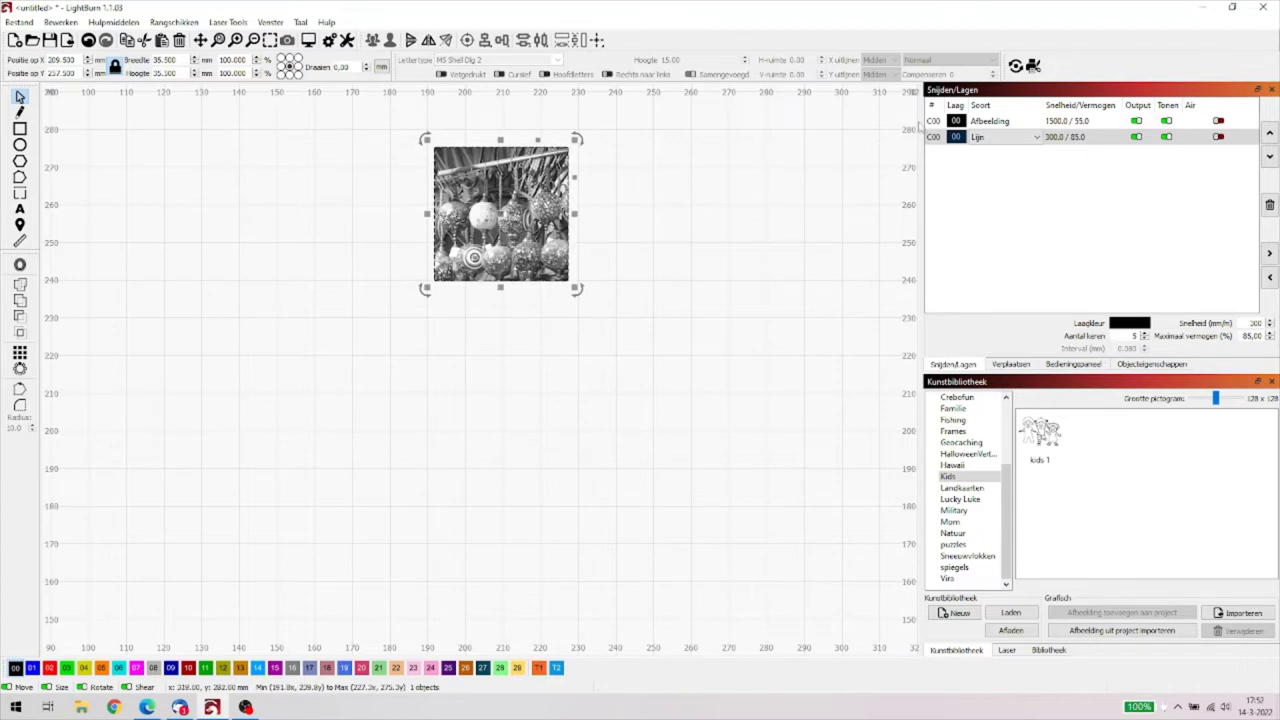
Step: Turn the Afbeelding layer's output off and back on, and bring up the mask's available commands without applying any
click(1136, 121)
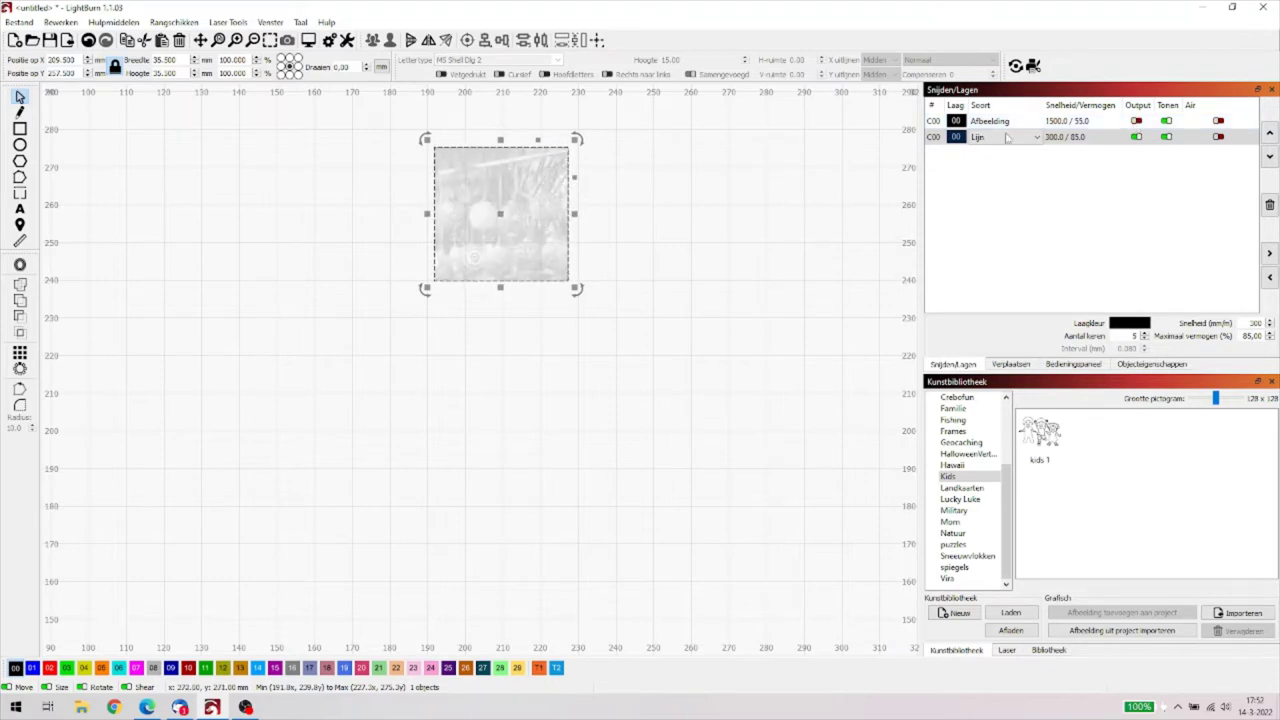
click(1136, 121)
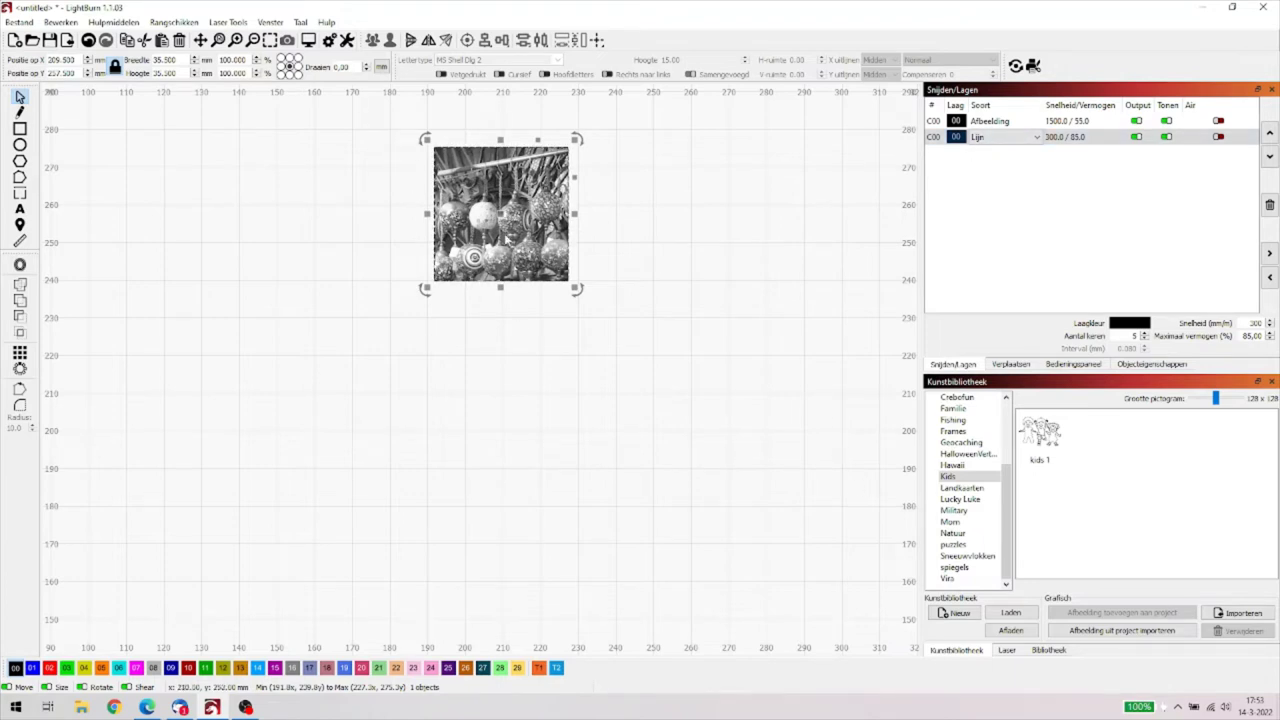
right_click(503, 235)
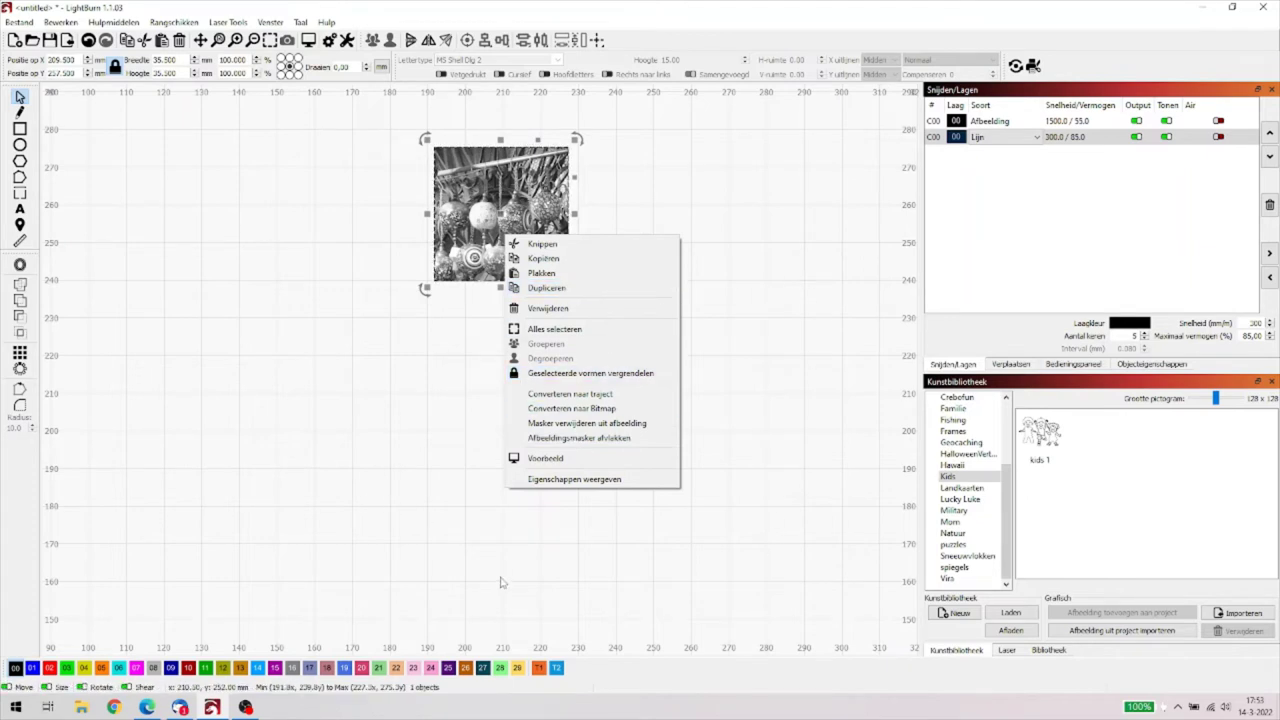
click(588, 641)
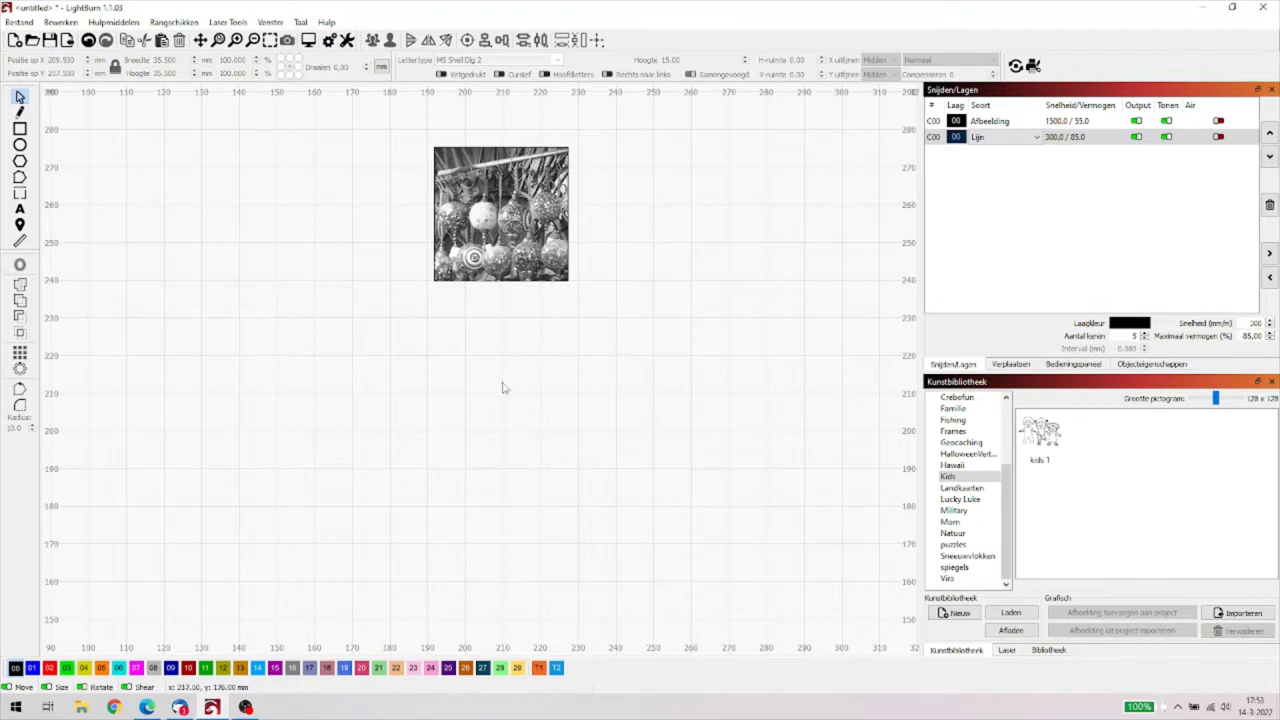
Step: Reselect the square mask and move it to about X 195, Y 252 mm to frame another part of the photo
click(497, 217)
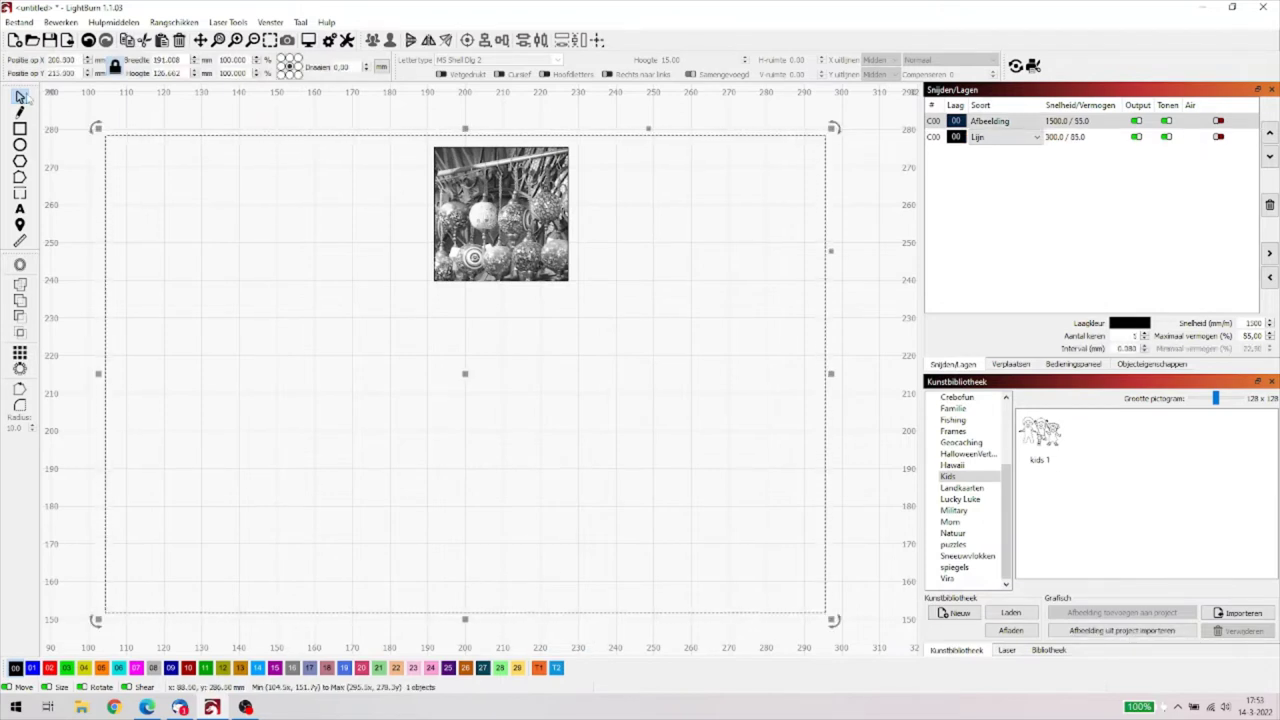
click(404, 127)
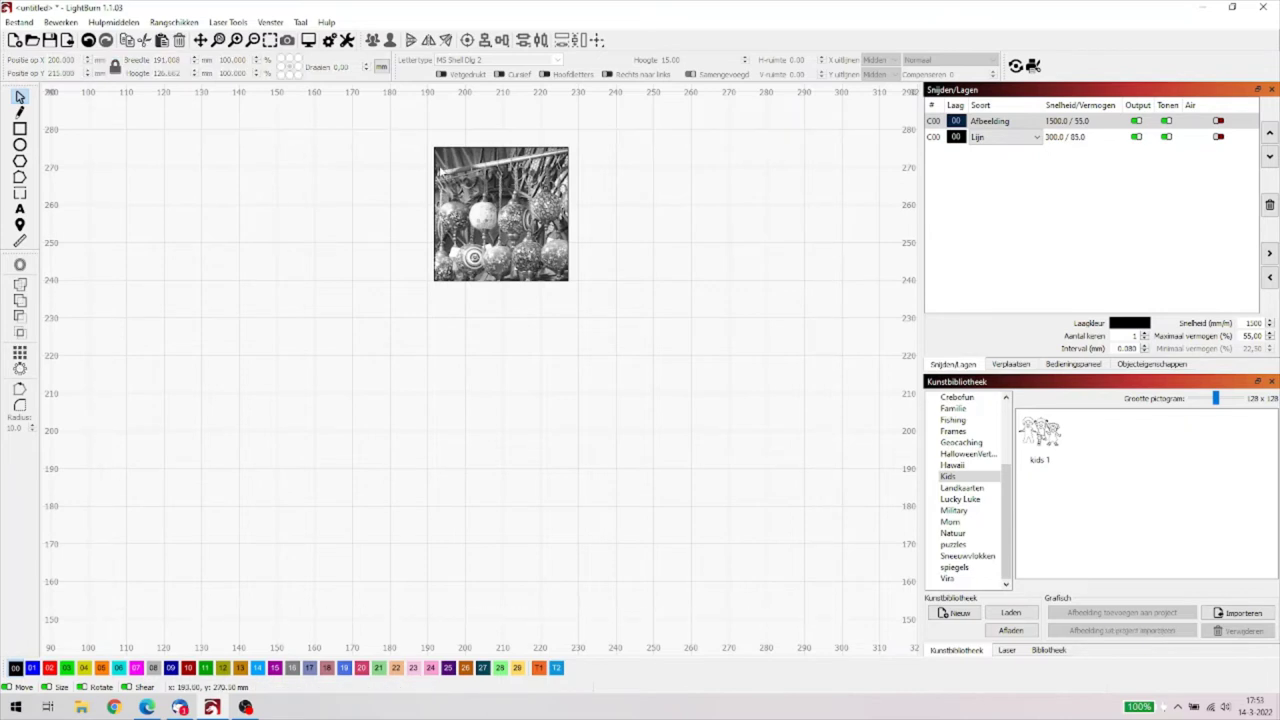
click(498, 212)
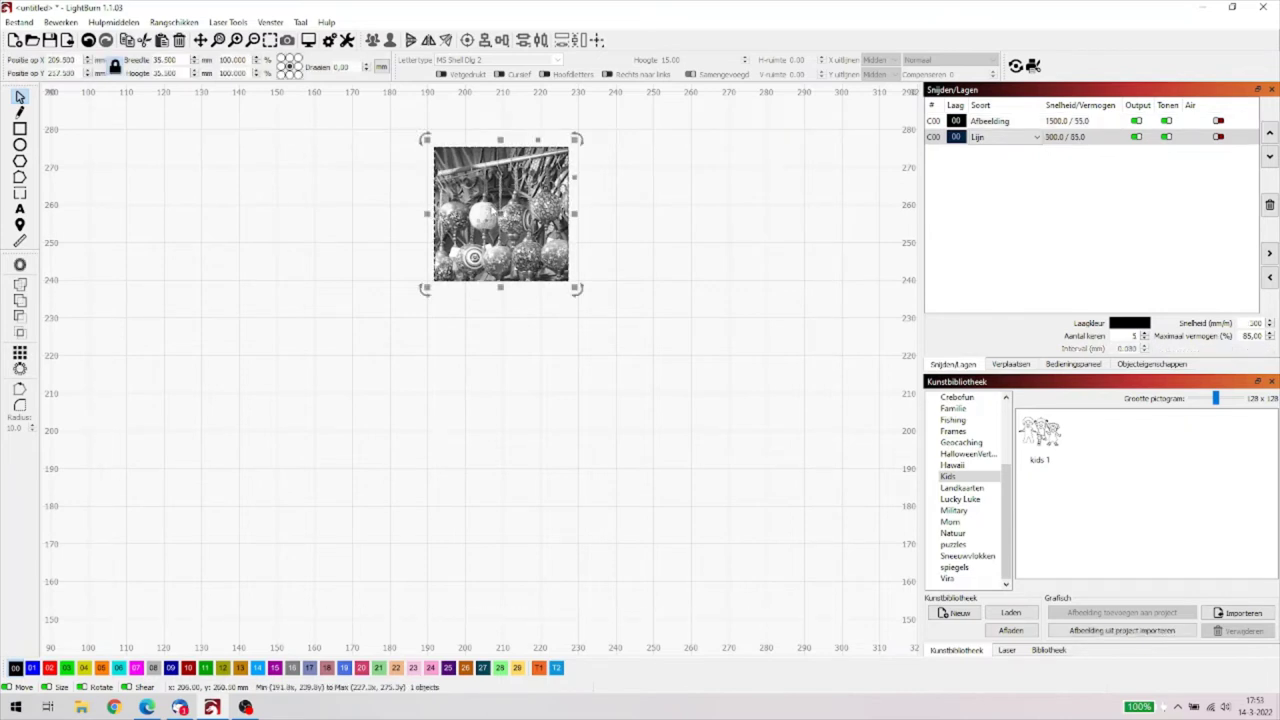
drag(500, 212, 448, 241)
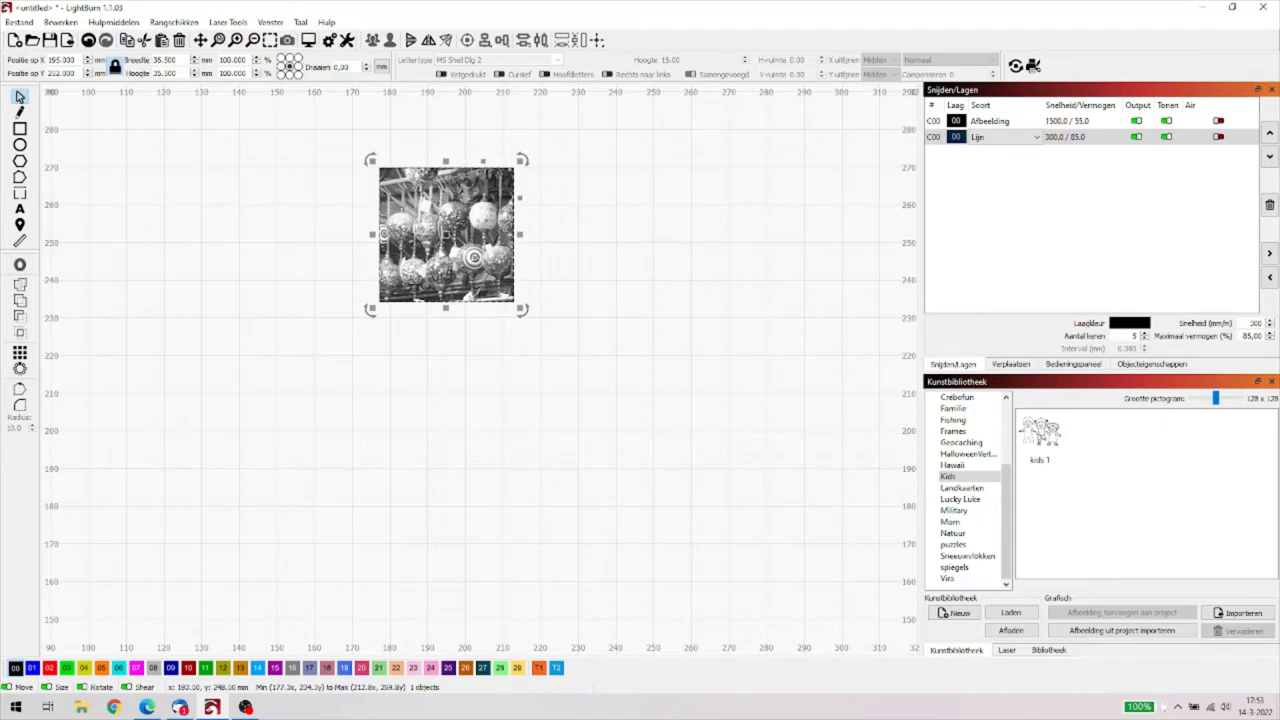
Step: Flatten the image mask with Afbeeldingsmasker afvlakken and move the cropped image to about X 205, Y 237 mm
right_click(441, 242)
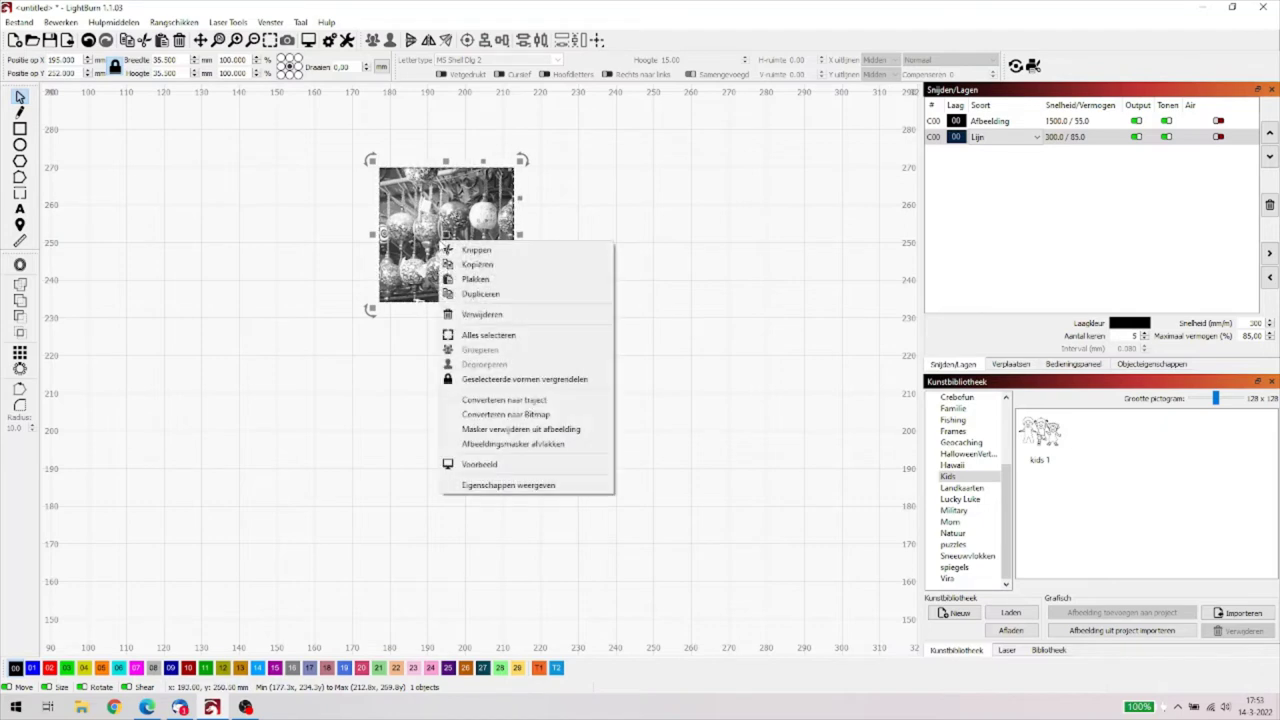
click(514, 444)
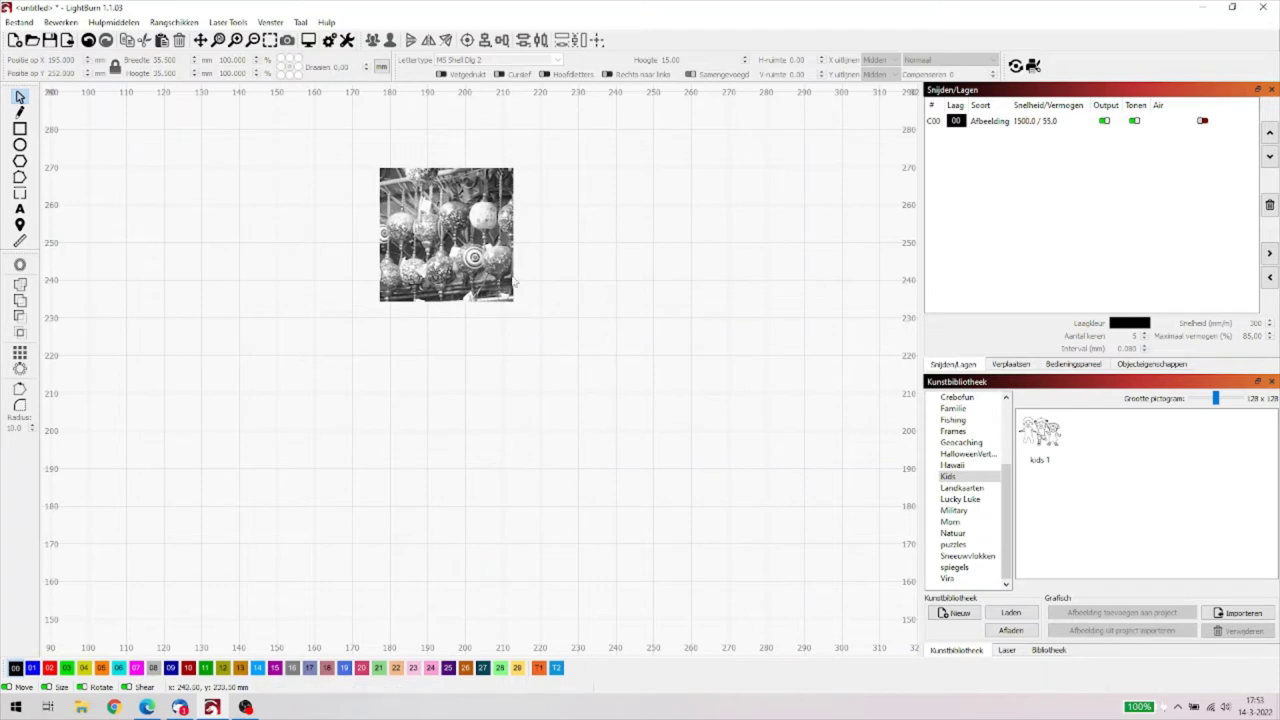
click(436, 242)
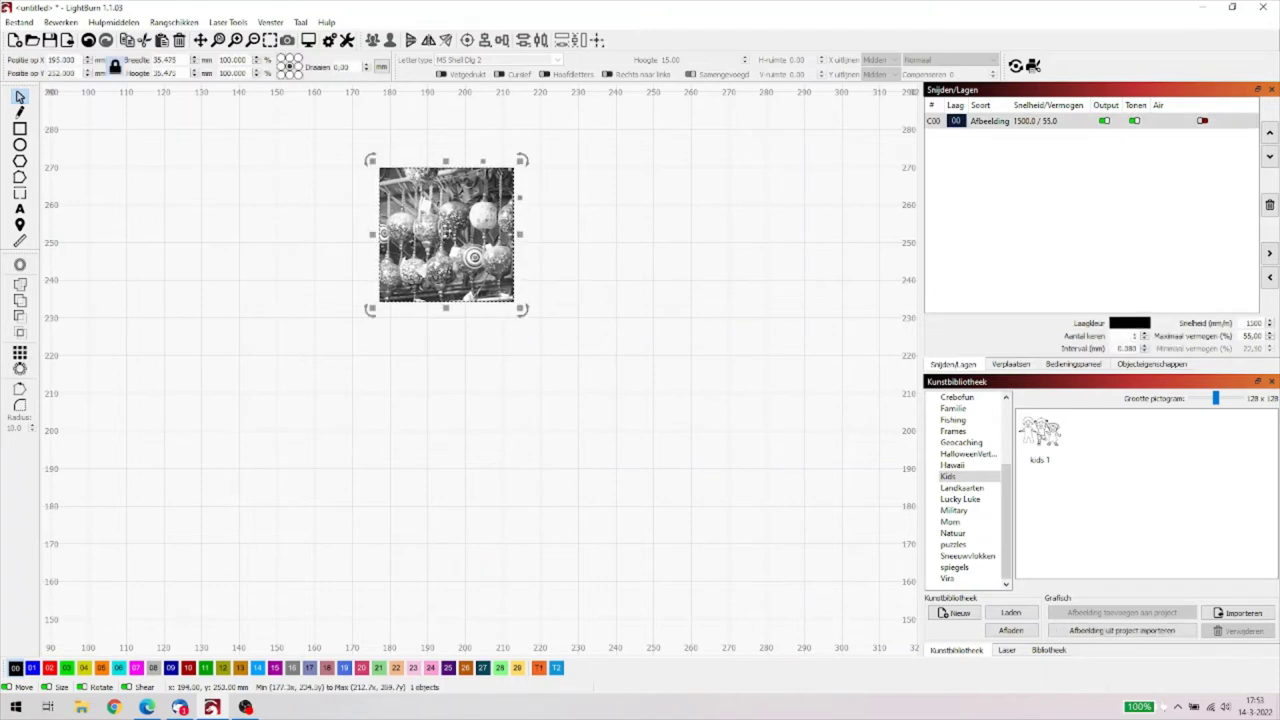
drag(446, 235, 484, 297)
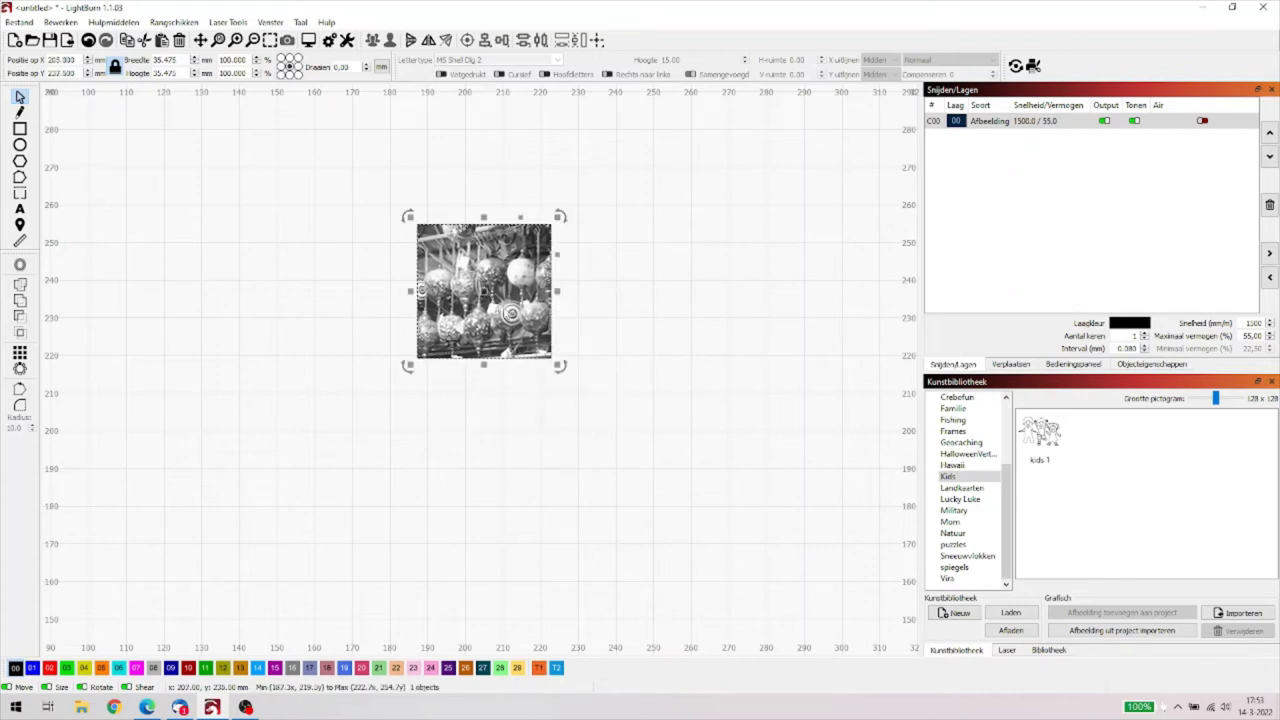
Step: Delete the cropped photo from the work area
drag(736, 497, 300, 131)
key(Delete)
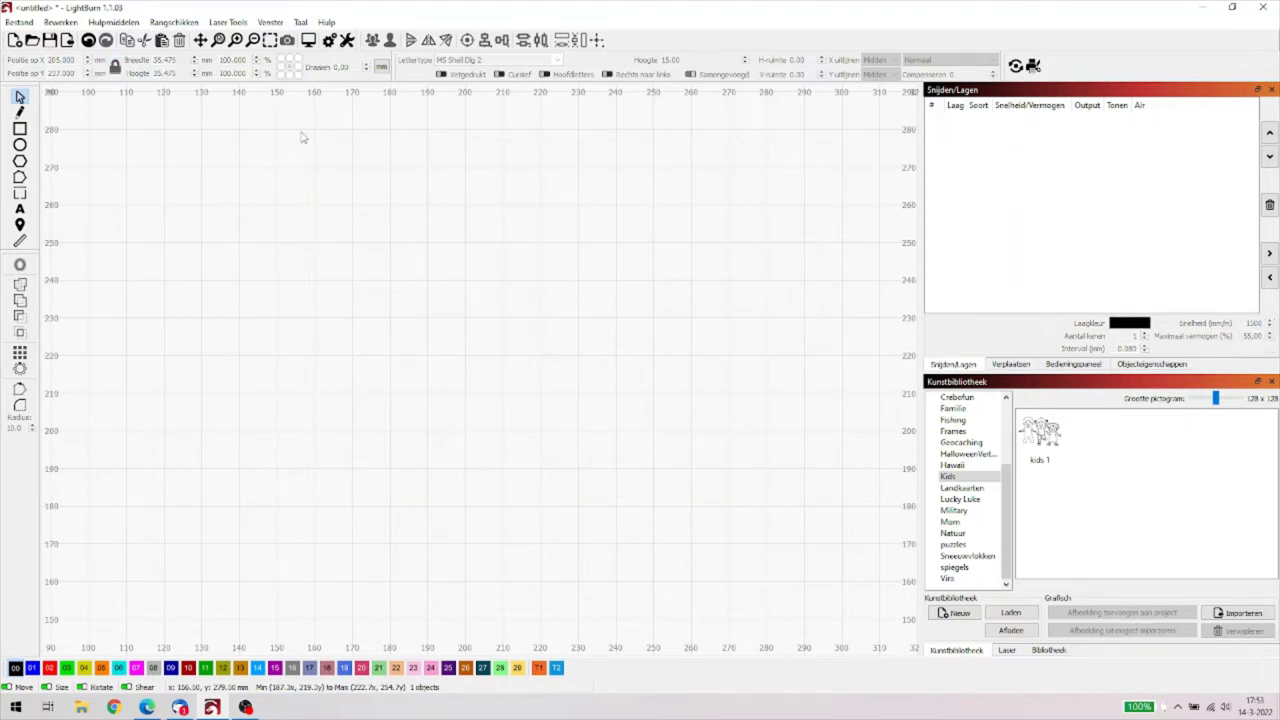
Step: Place picture 15, the lizard, from the Animals art library category onto the work area at about X 193.4, Y 256.5 mm
click(254, 41)
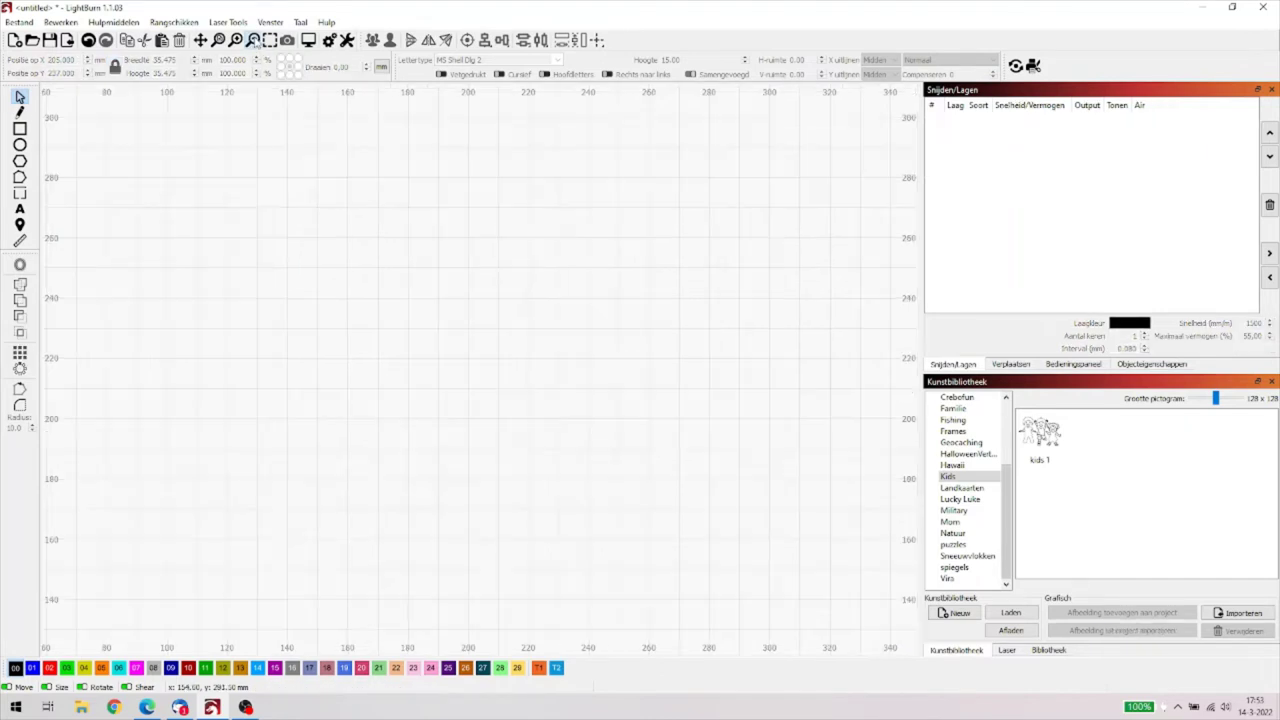
click(254, 41)
click(254, 41)
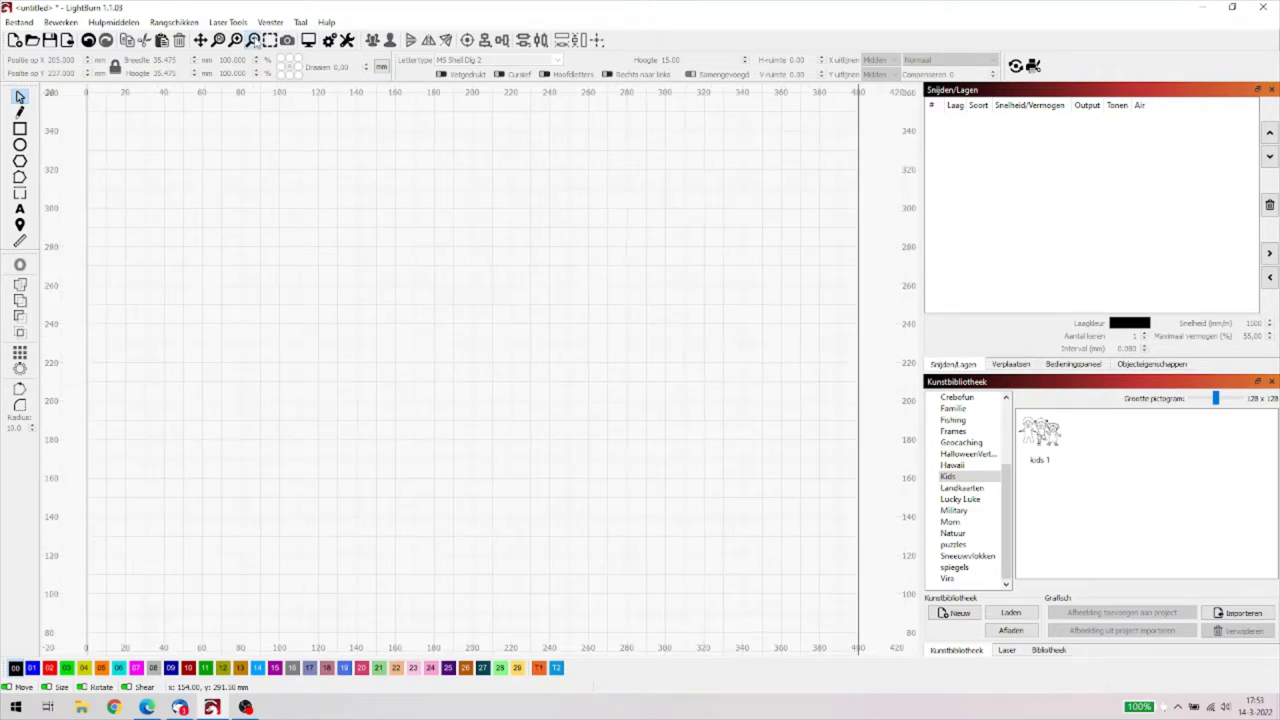
click(254, 41)
click(254, 41)
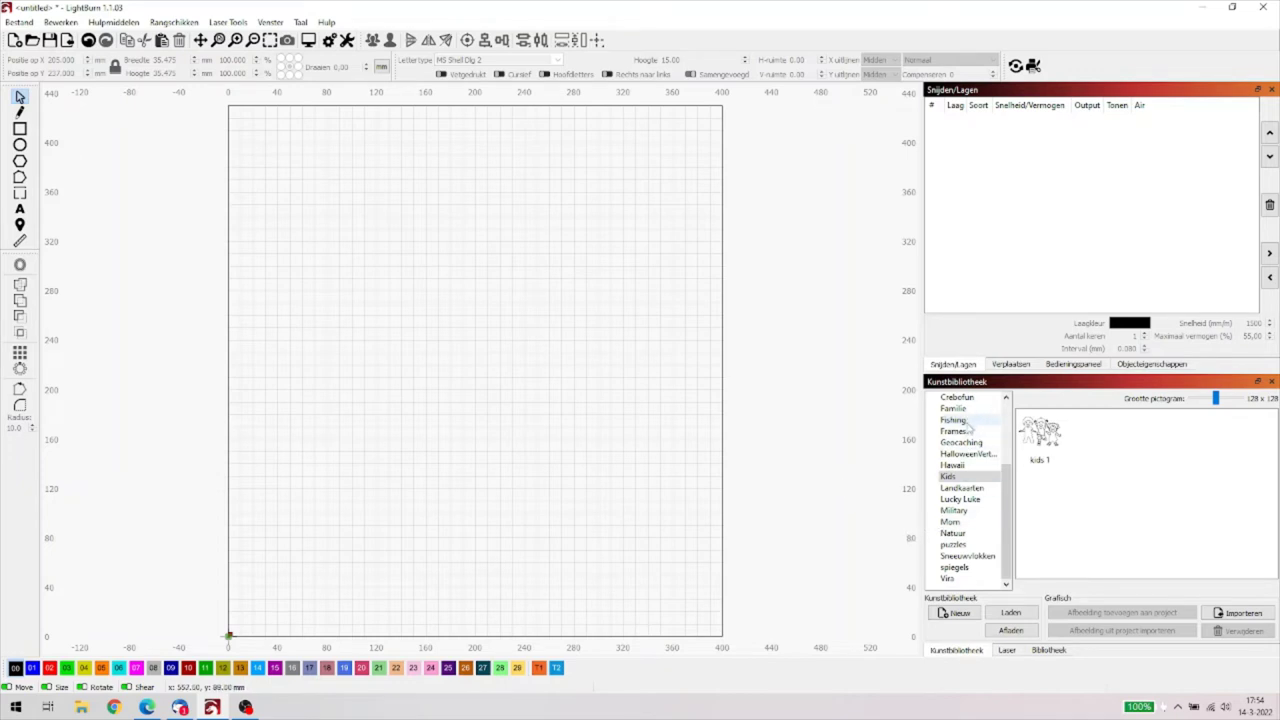
click(1008, 425)
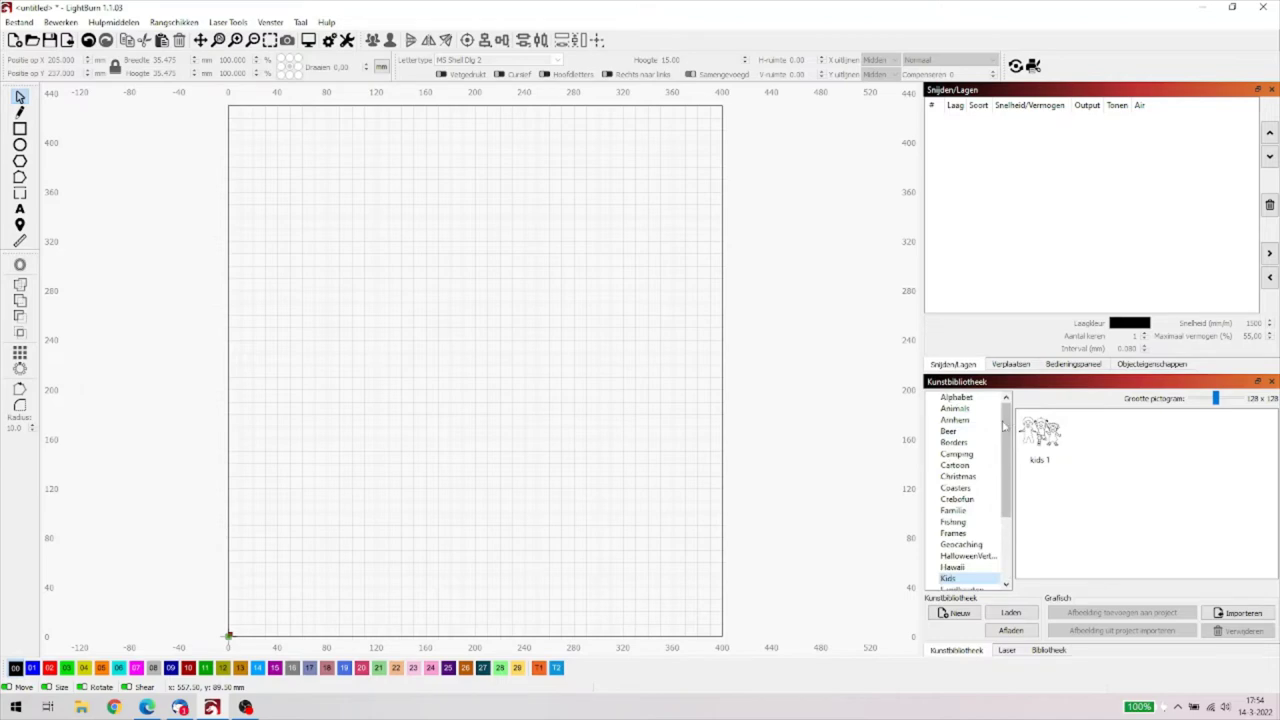
click(954, 410)
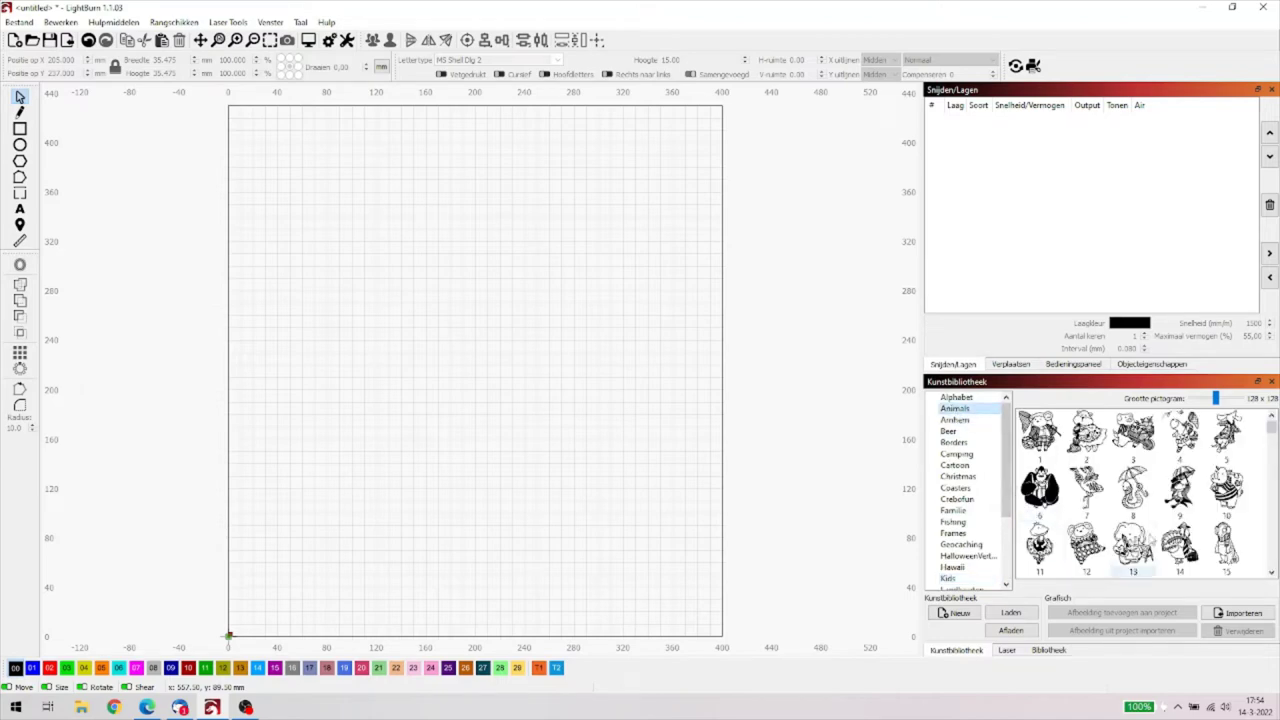
drag(1225, 540, 468, 323)
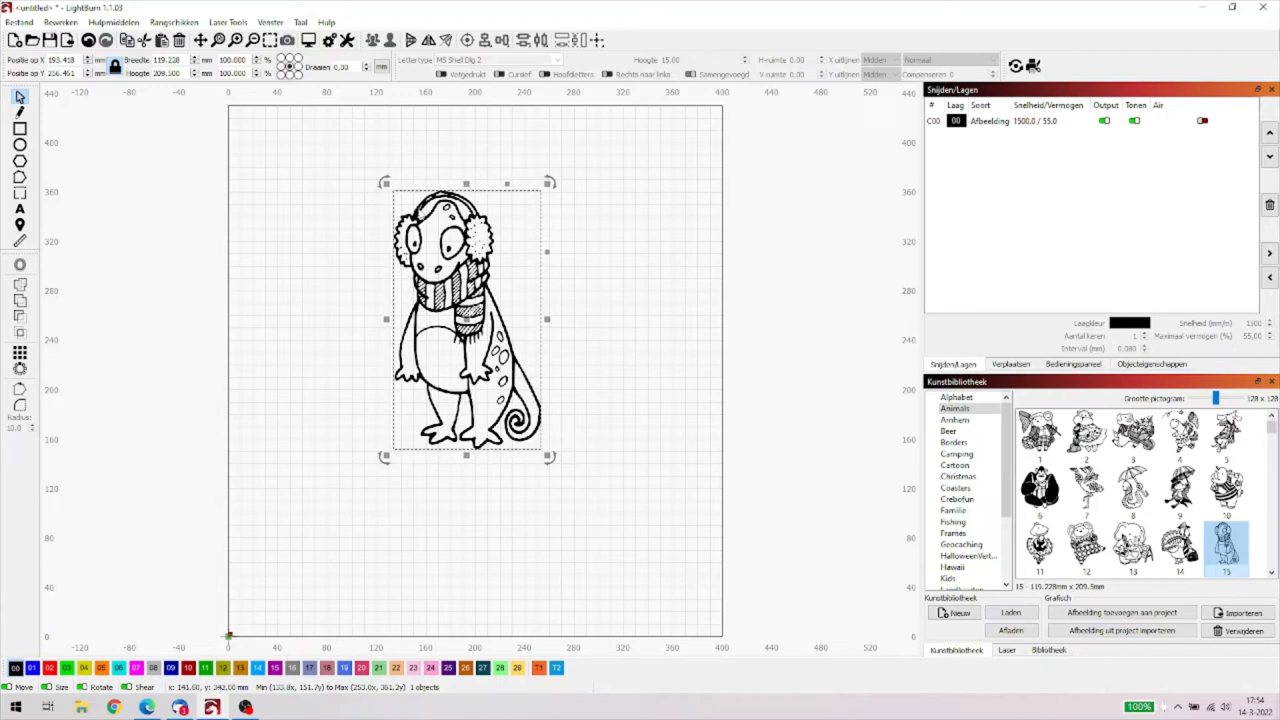
click(630, 438)
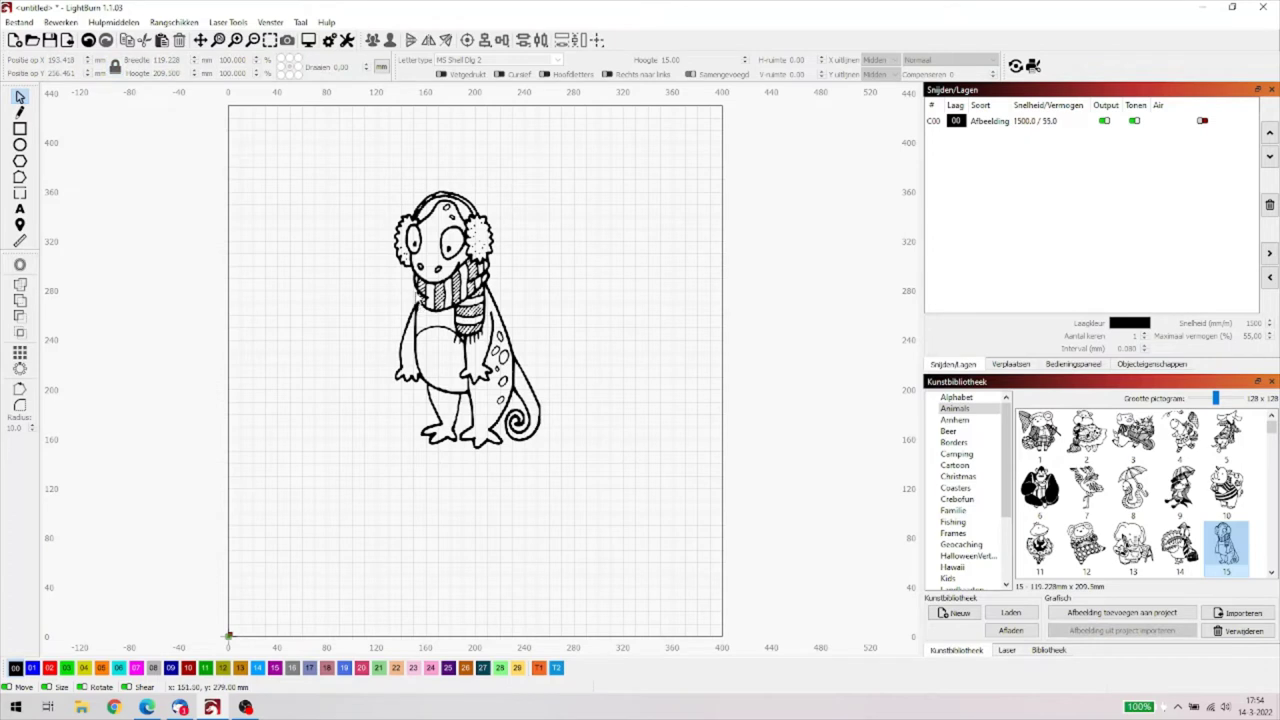
Step: Trace the lizard image with Afbeelding overtrekken, using Afsnijden 0 and Drempelwaarde 128 and keeping the source image
click(419, 291)
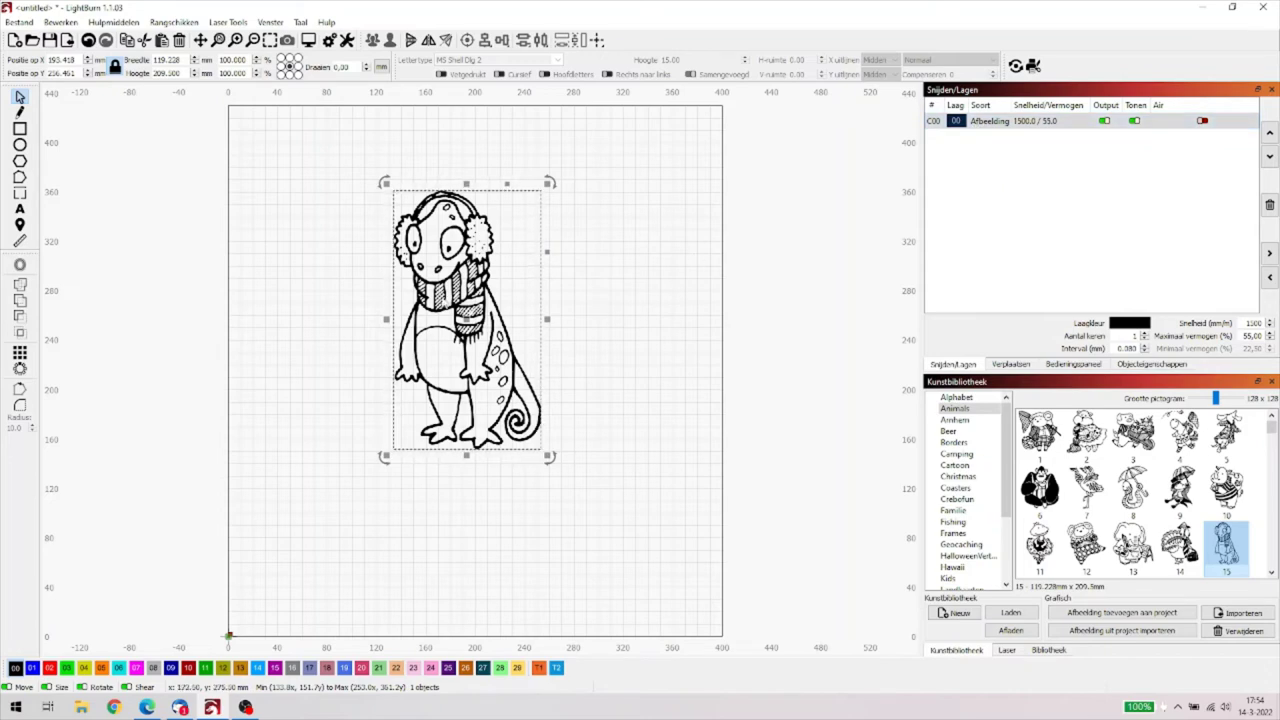
right_click(446, 302)
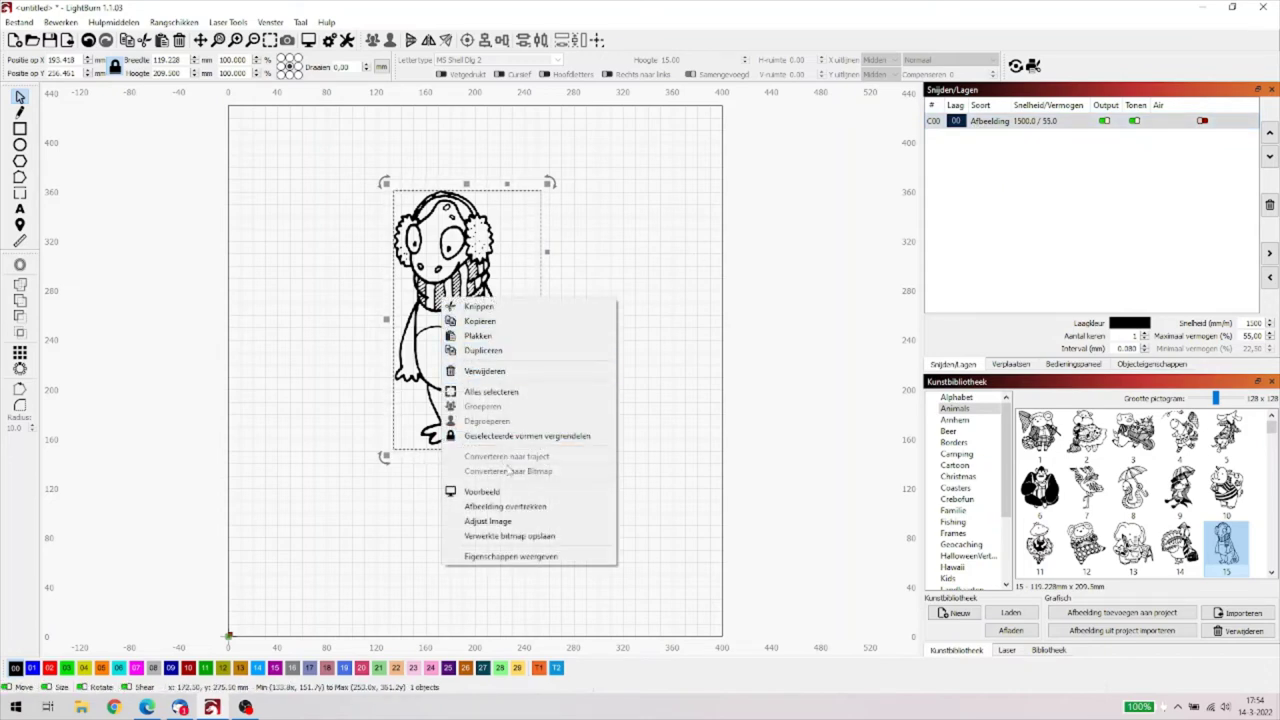
click(521, 507)
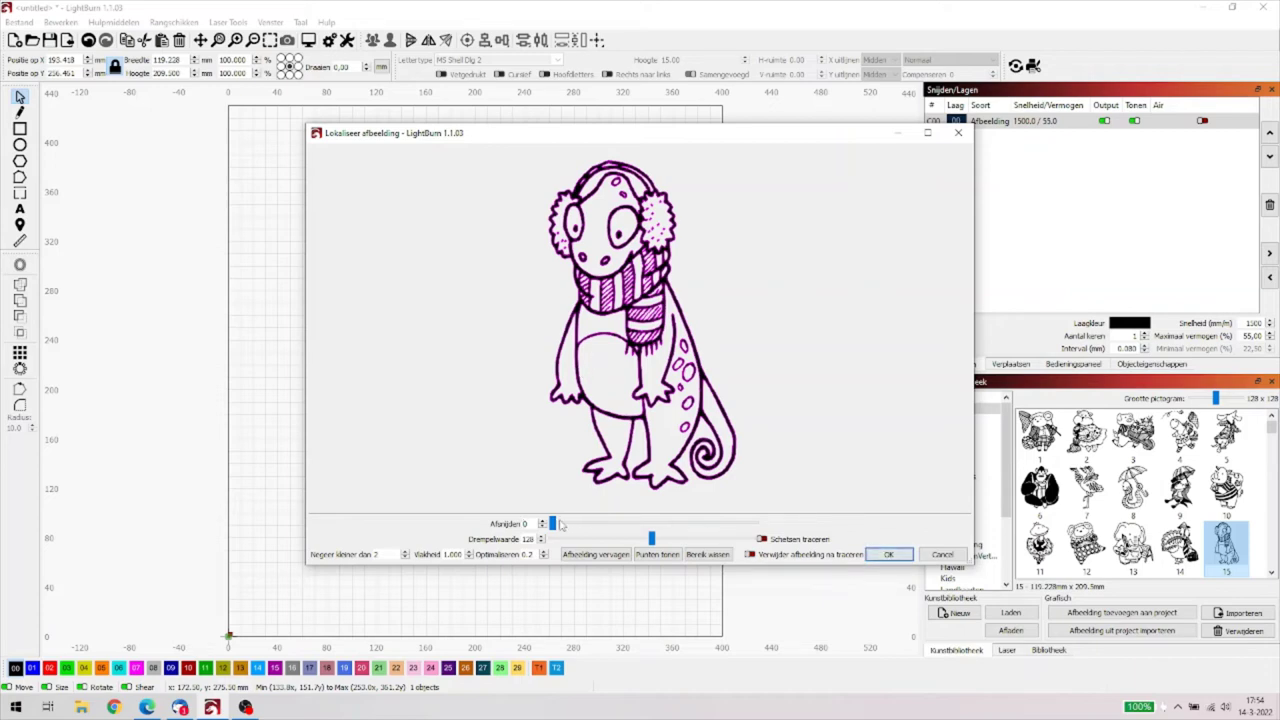
mouse_move(556, 524)
mouse_down()
mouse_move(650, 525)
mouse_move(541, 523)
mouse_up()
click(889, 554)
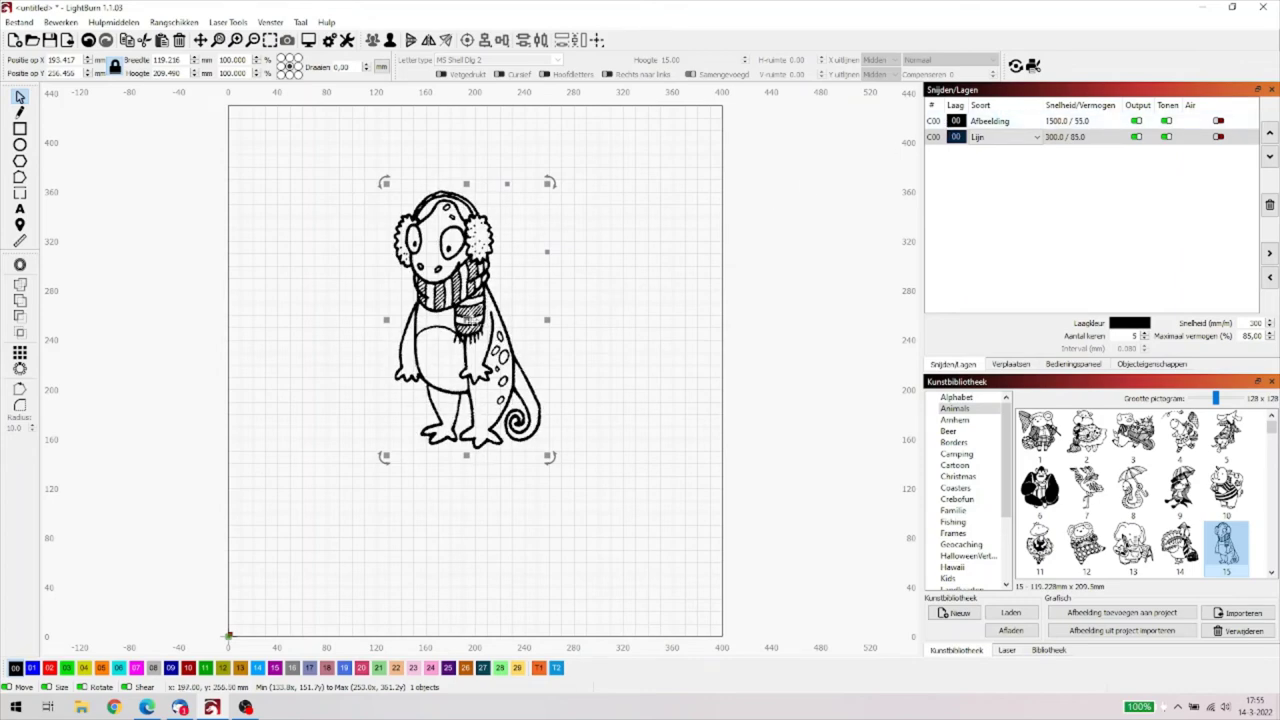
Step: Separate the traced outline from the lizard image, delete the image, and move the outline to about X 206, Y 255 mm
drag(458, 305, 598, 330)
click(431, 320)
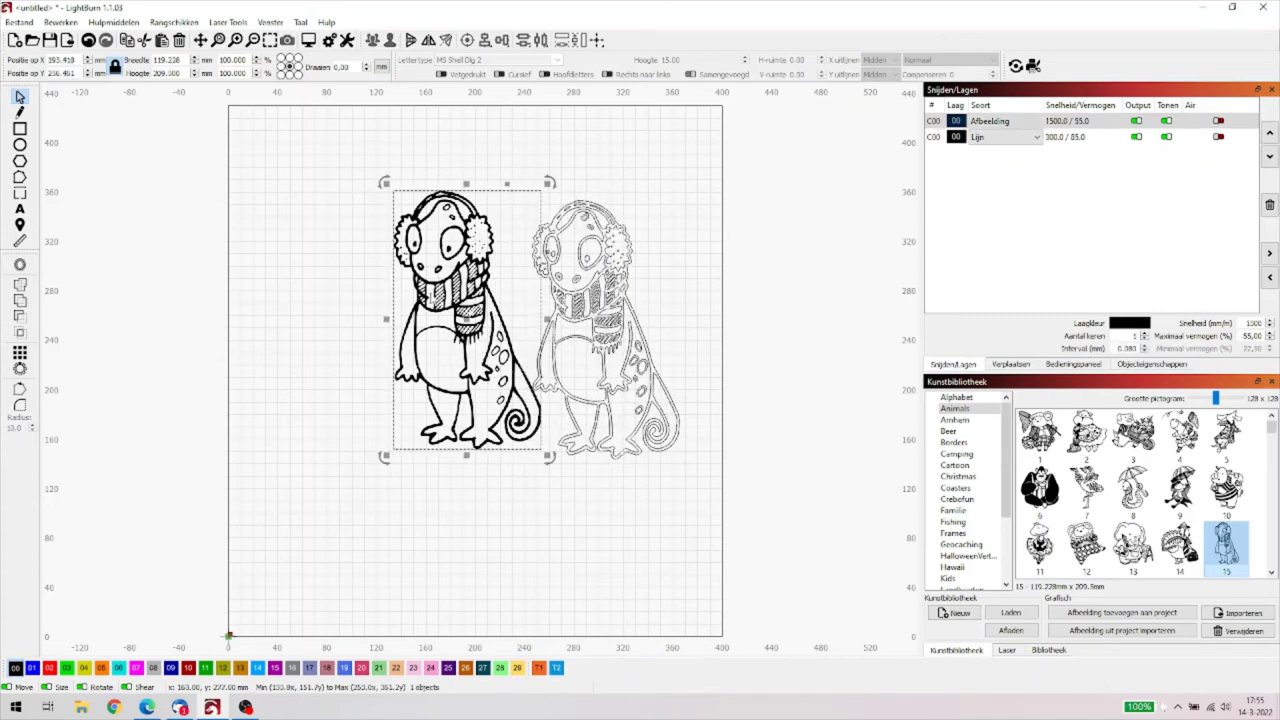
key(Delete)
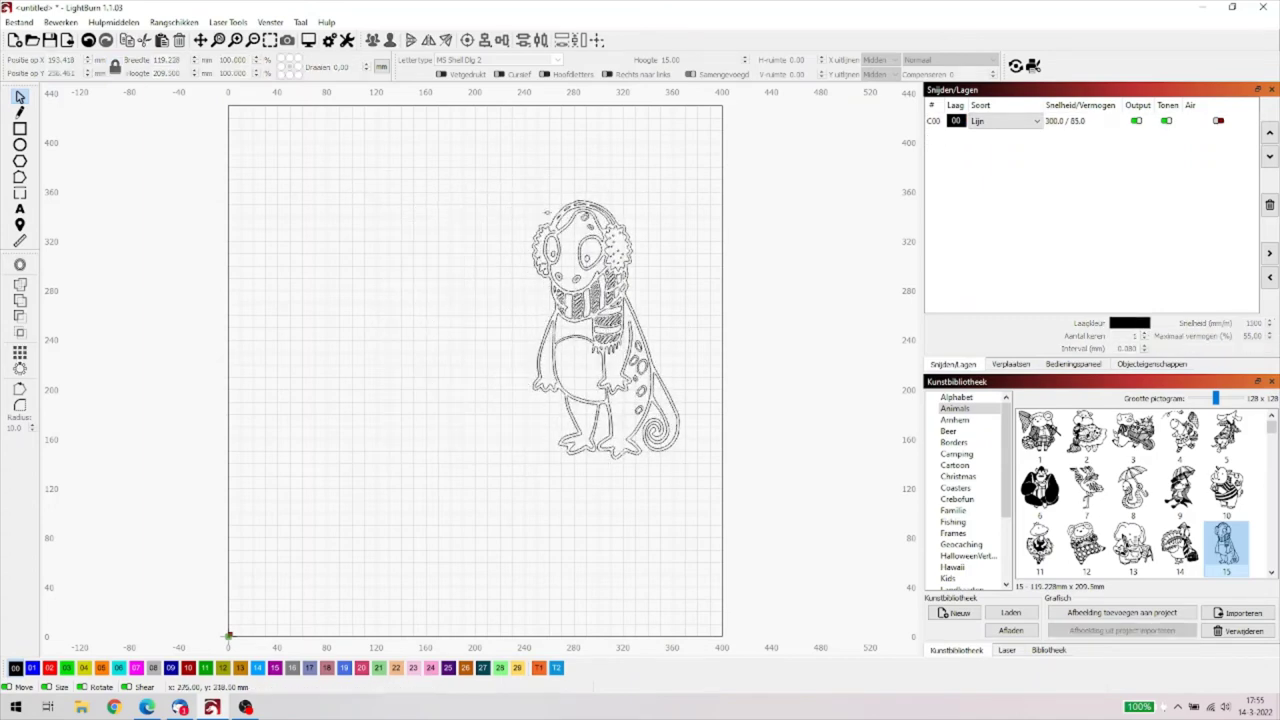
mouse_move(499, 166)
mouse_down()
mouse_move(640, 334)
mouse_move(714, 486)
mouse_up()
drag(605, 328, 482, 321)
click(588, 556)
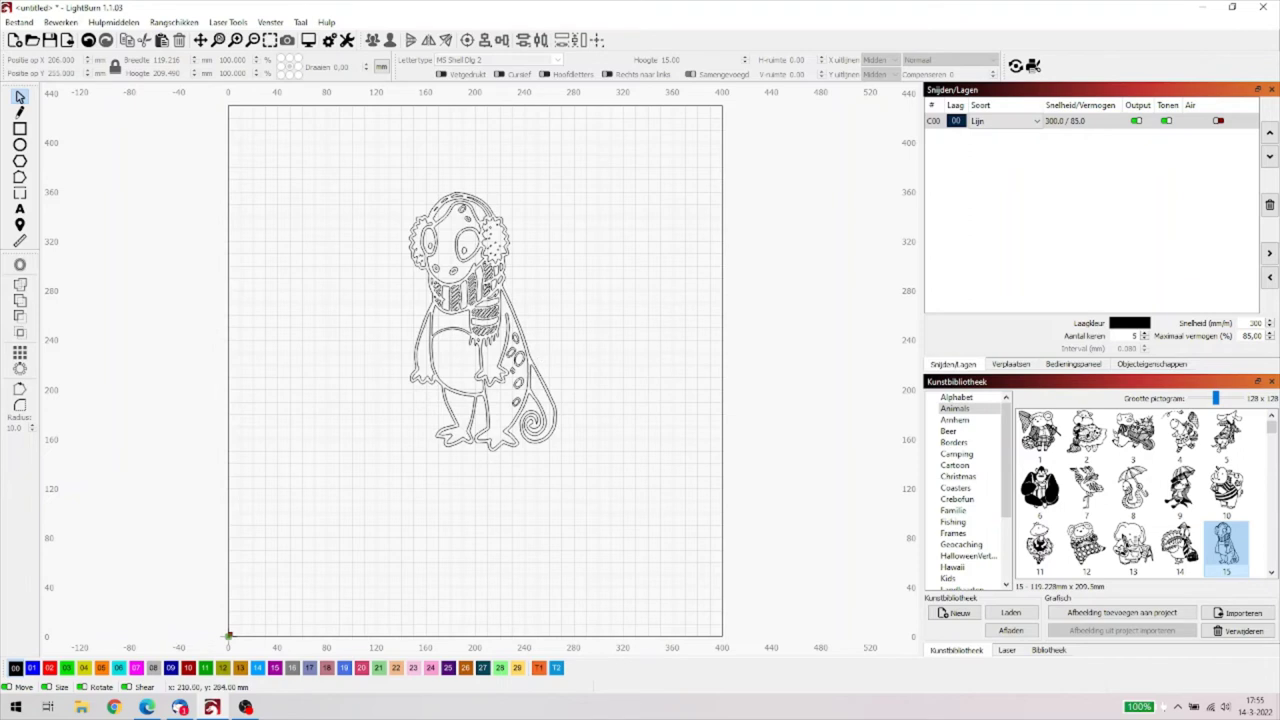
Step: Set the traced lizard's layer 00 to Vullen
click(982, 121)
click(1037, 122)
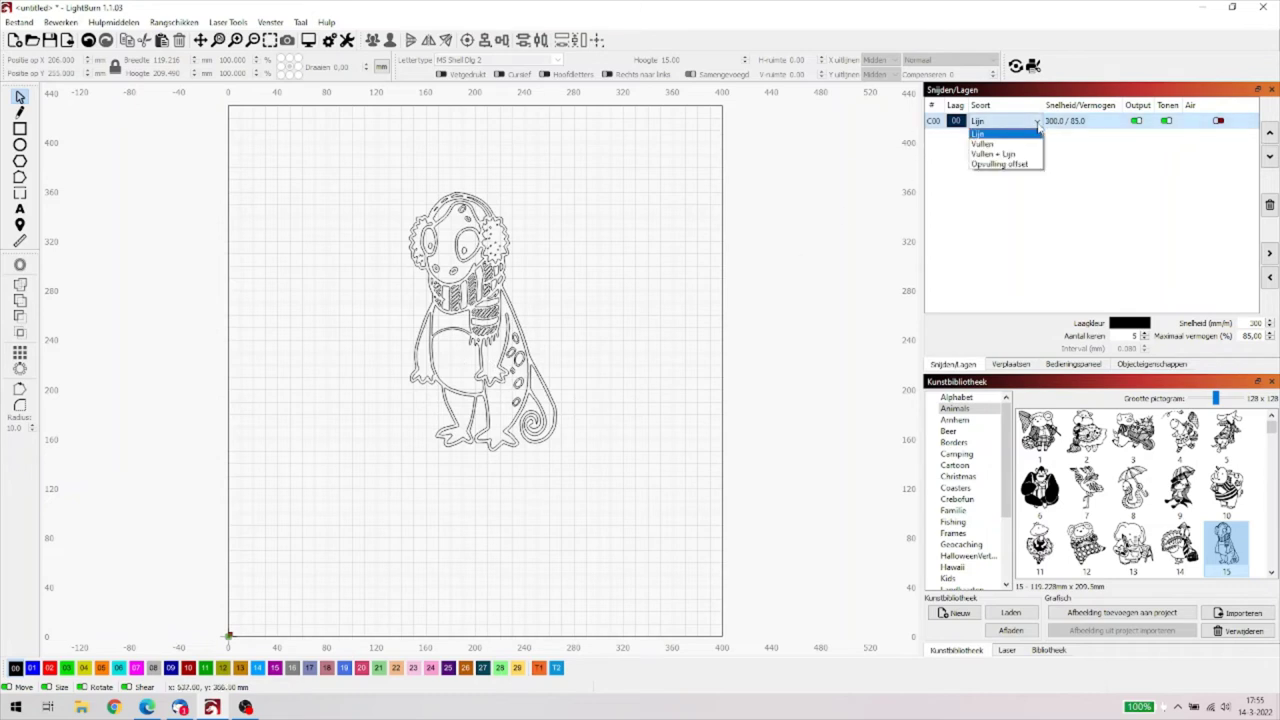
click(994, 145)
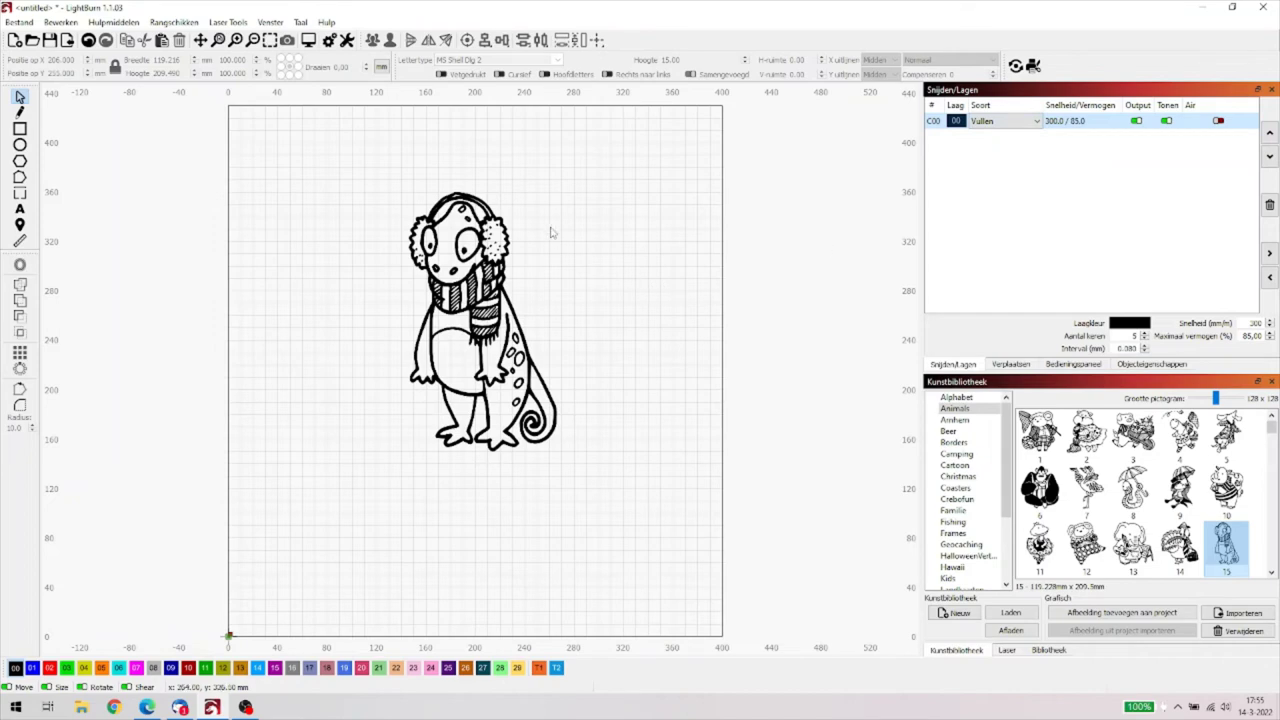
Step: Offset the traced lizard outward by 1.00 mm with Compenseren, using round corners and Outer shapes only
click(415, 213)
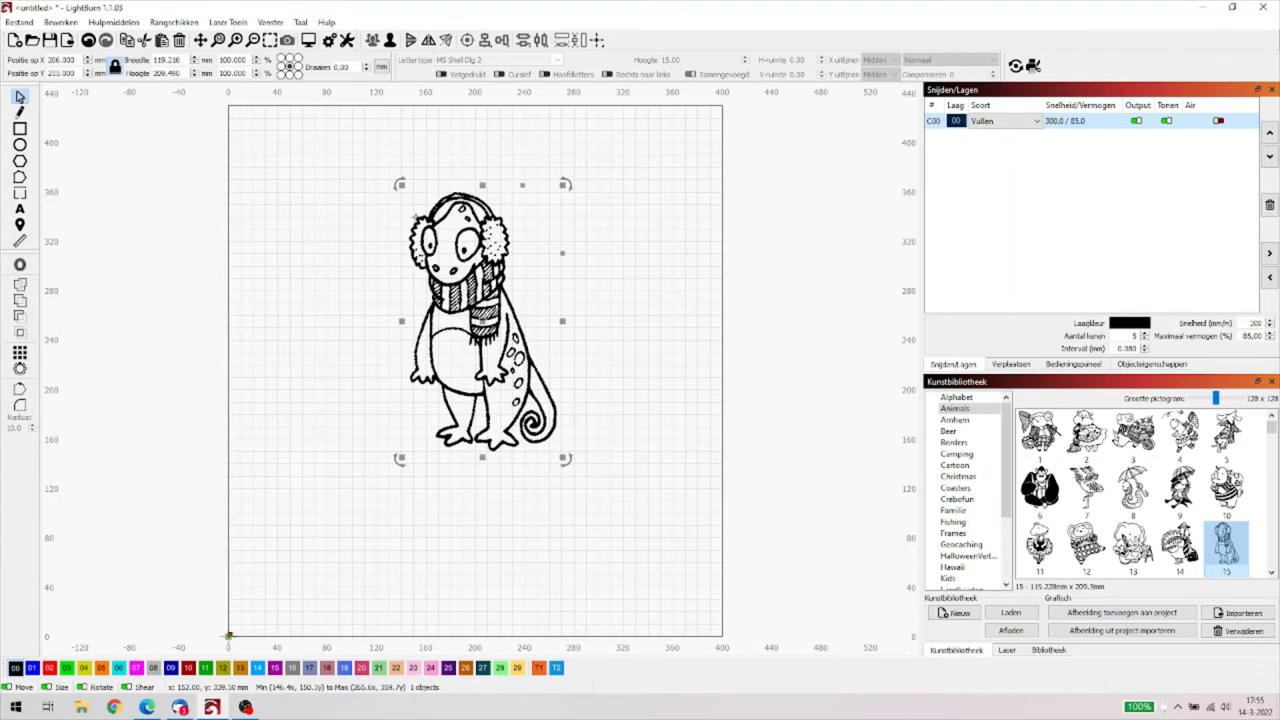
click(20, 266)
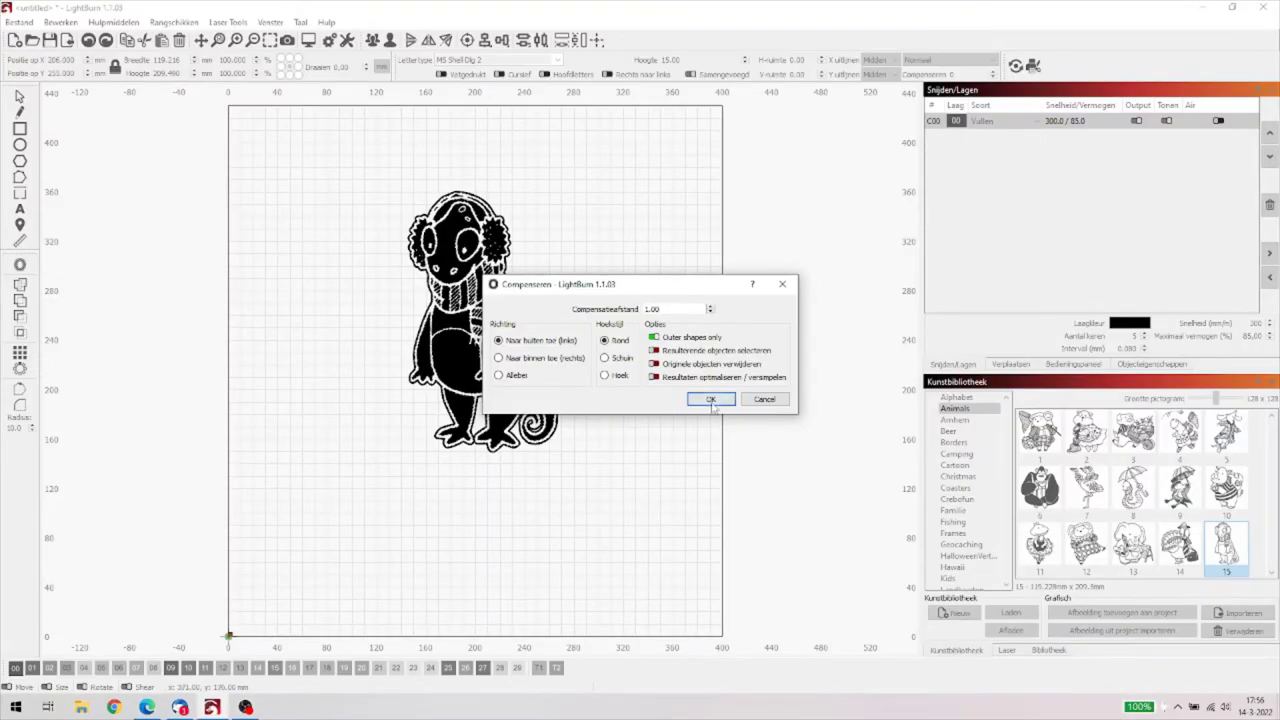
click(711, 399)
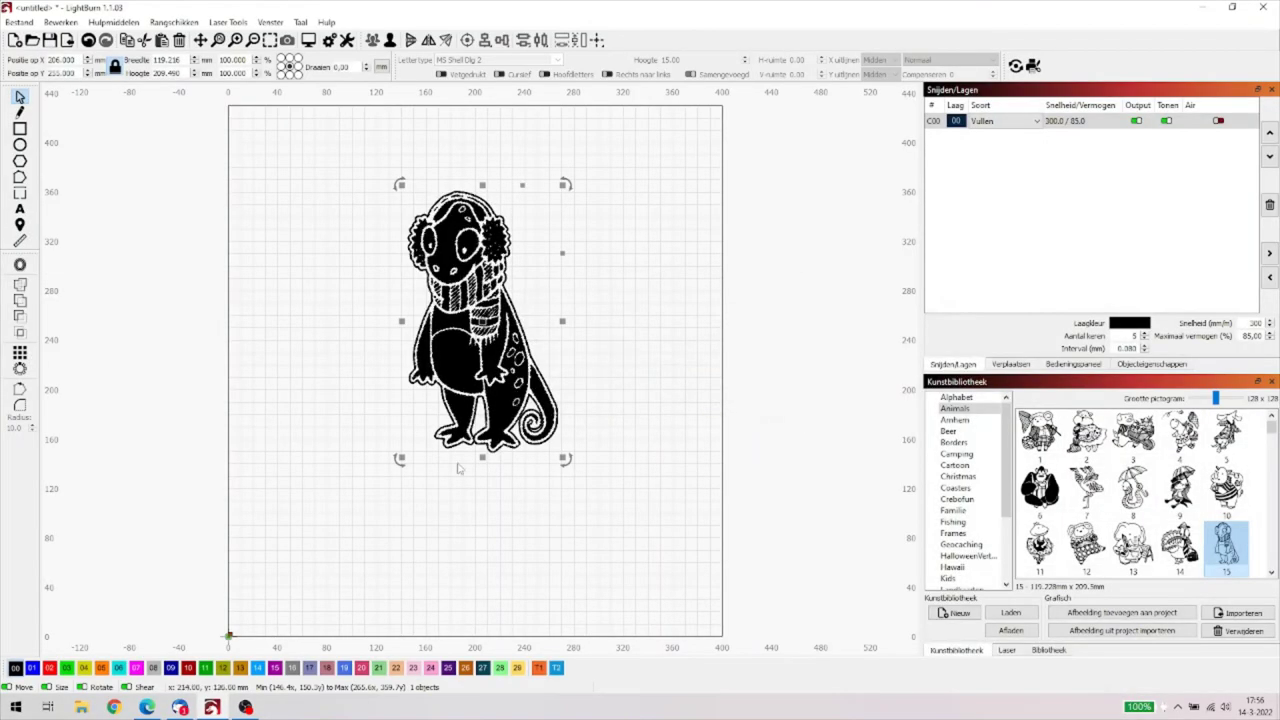
Step: Set layer 00 to Lijn and inspect the offset contour around the lizard up close
click(995, 121)
click(978, 133)
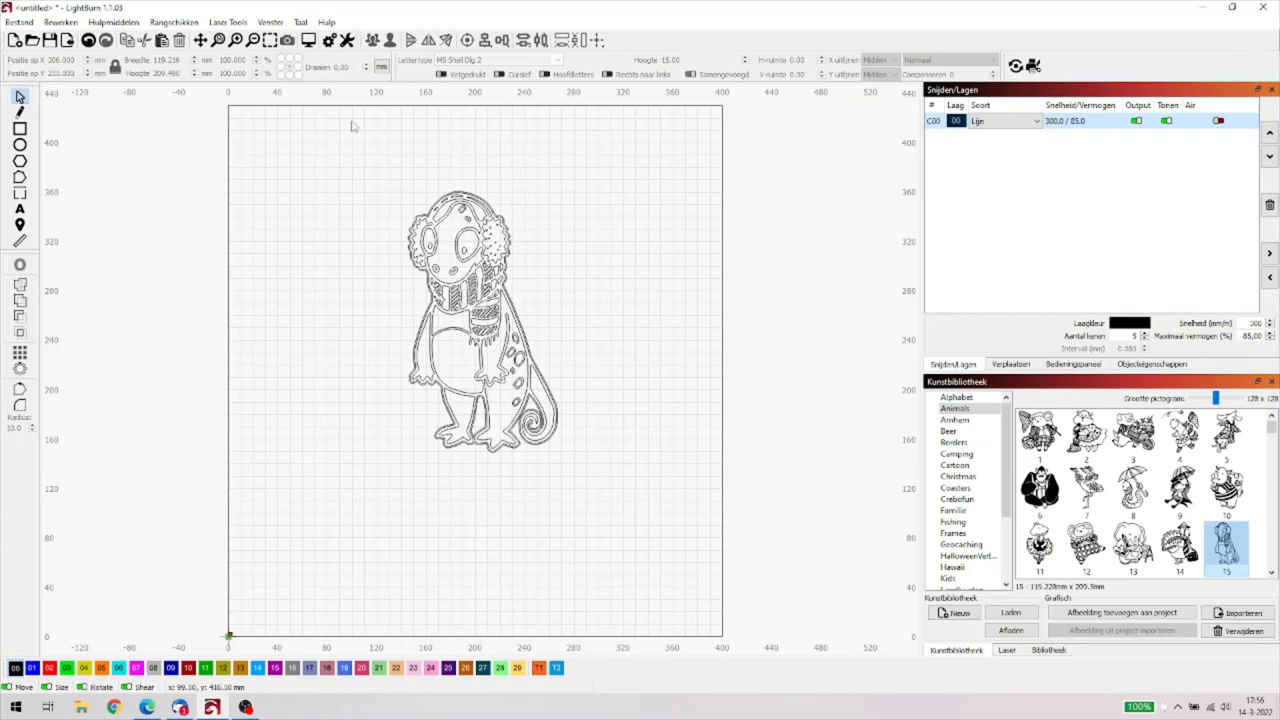
click(237, 40)
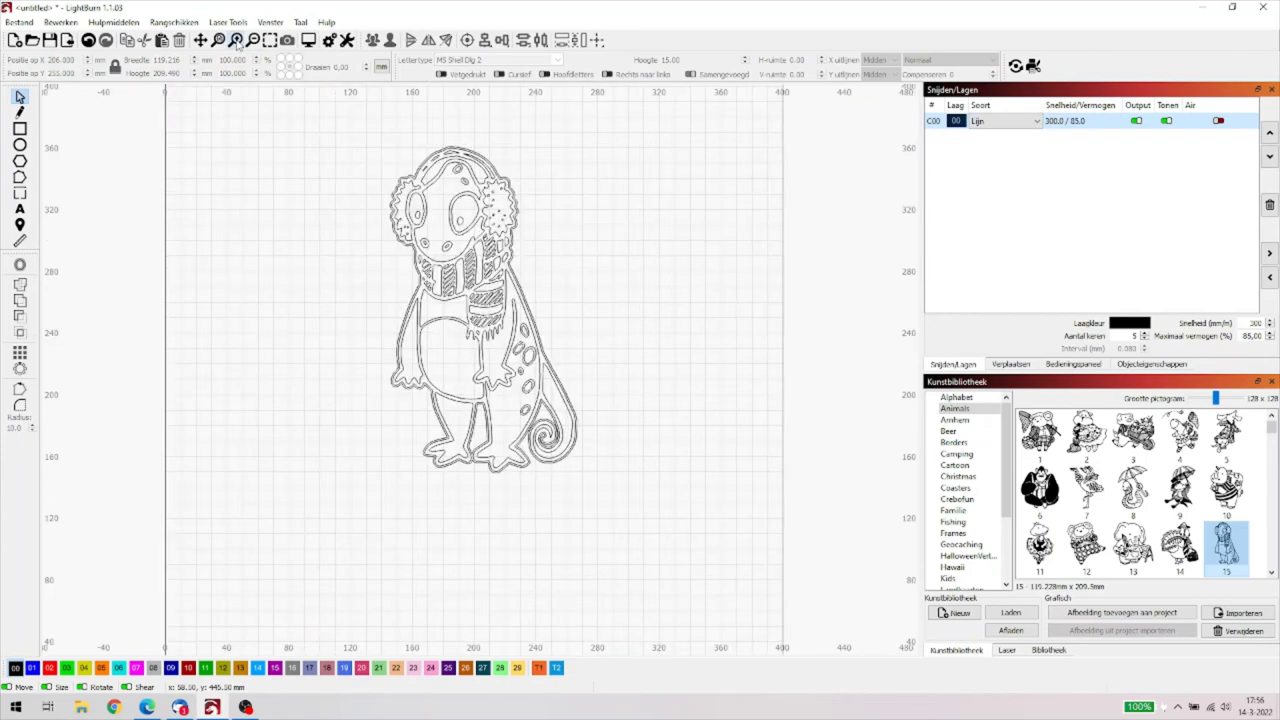
click(237, 40)
click(237, 40)
click(237, 40)
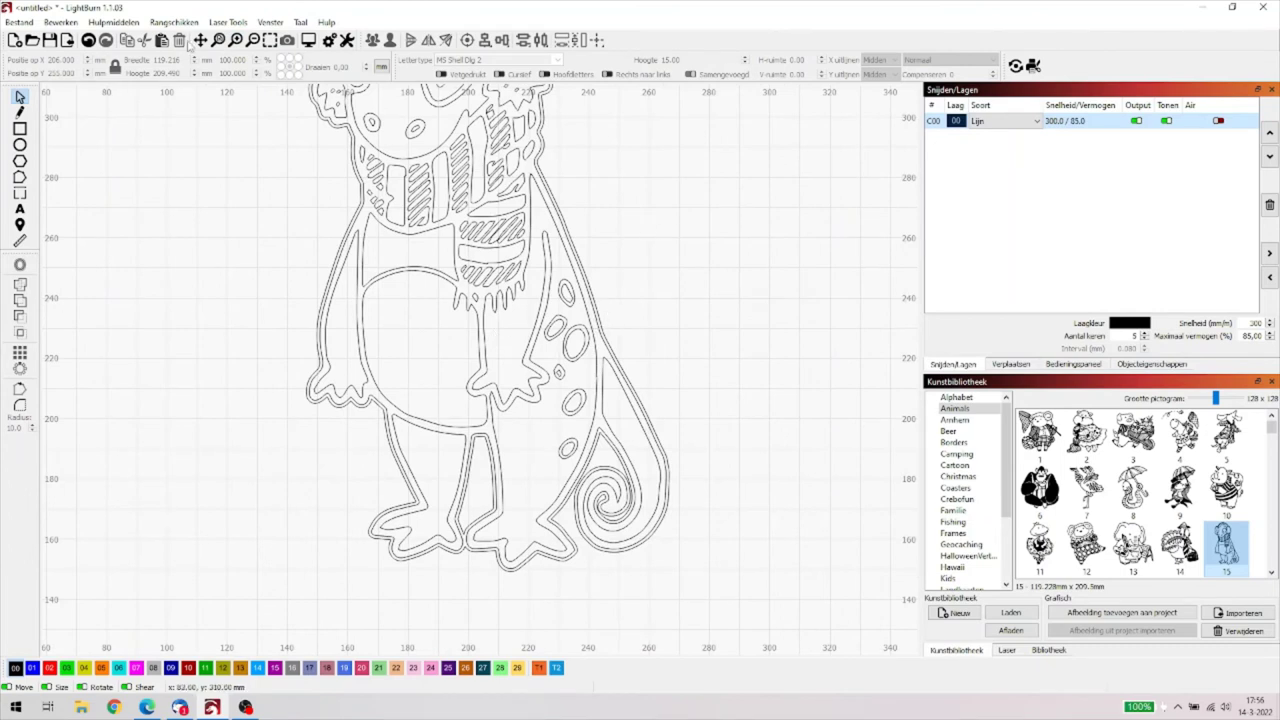
click(255, 42)
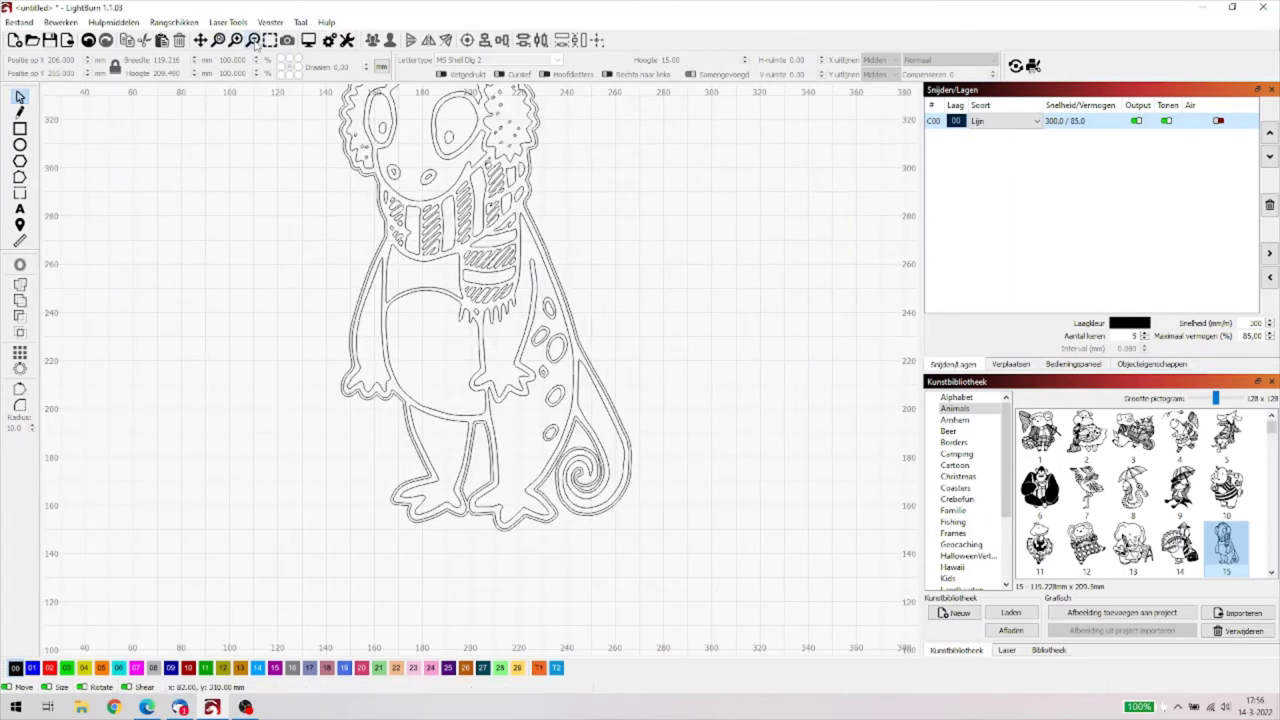
click(255, 42)
click(255, 42)
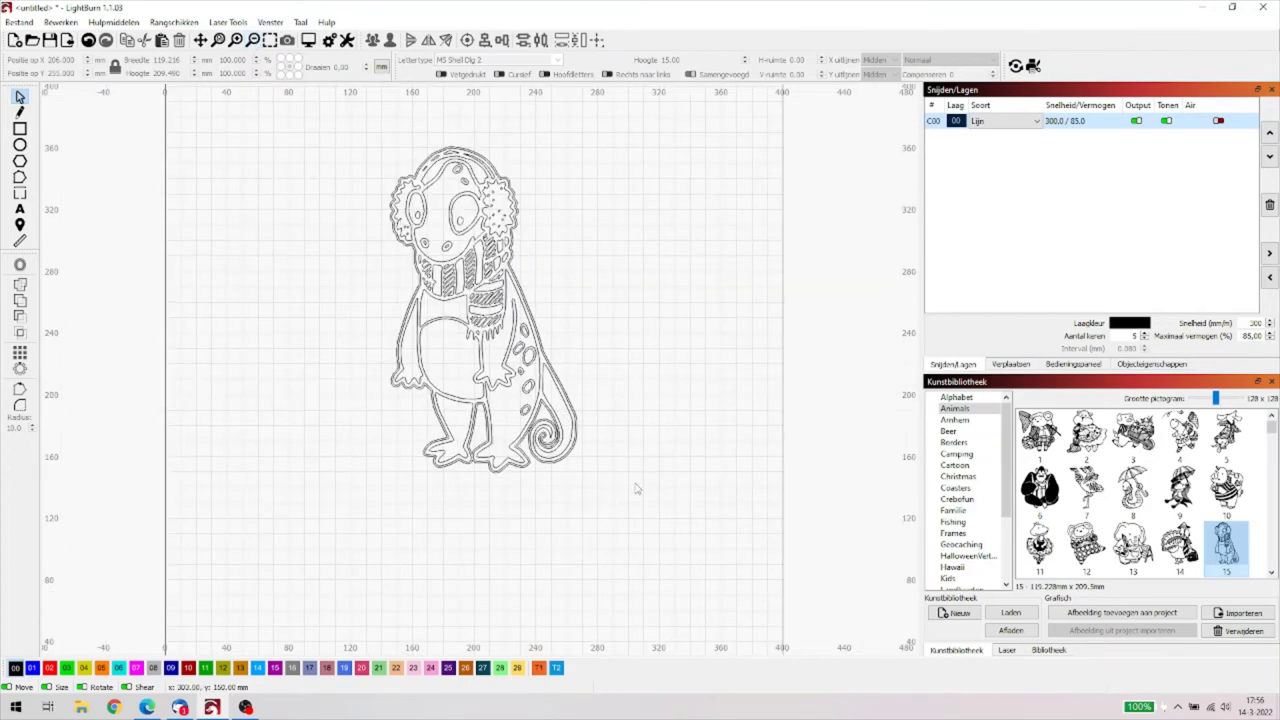
Step: Ungroup the traced lizard and its offset contour, and assign only the outer contour to blue layer 01
drag(603, 515, 322, 106)
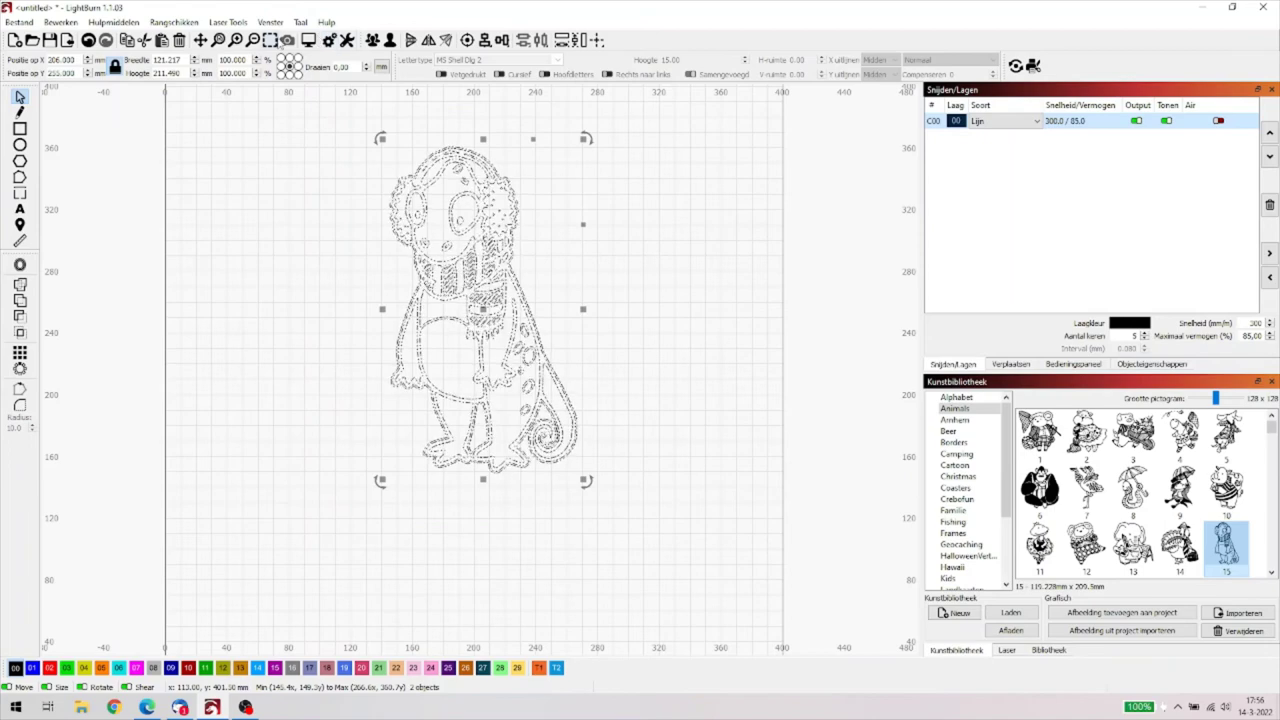
click(389, 40)
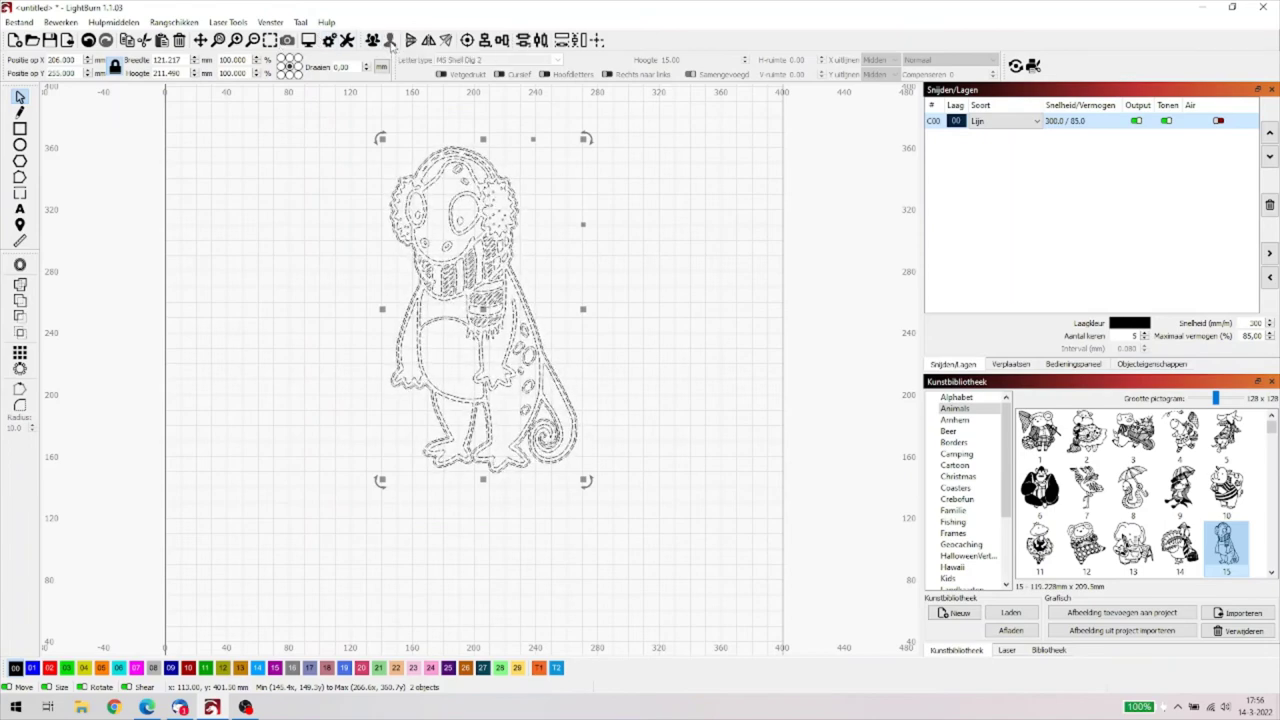
click(692, 359)
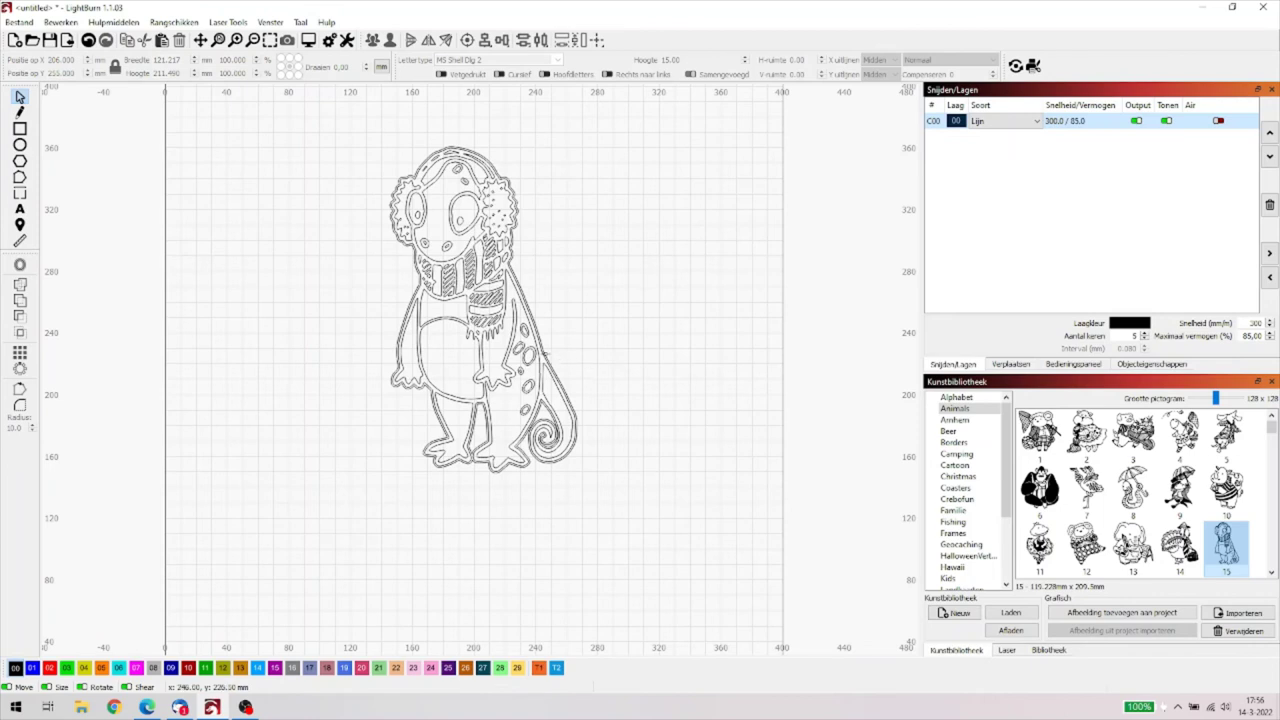
click(545, 352)
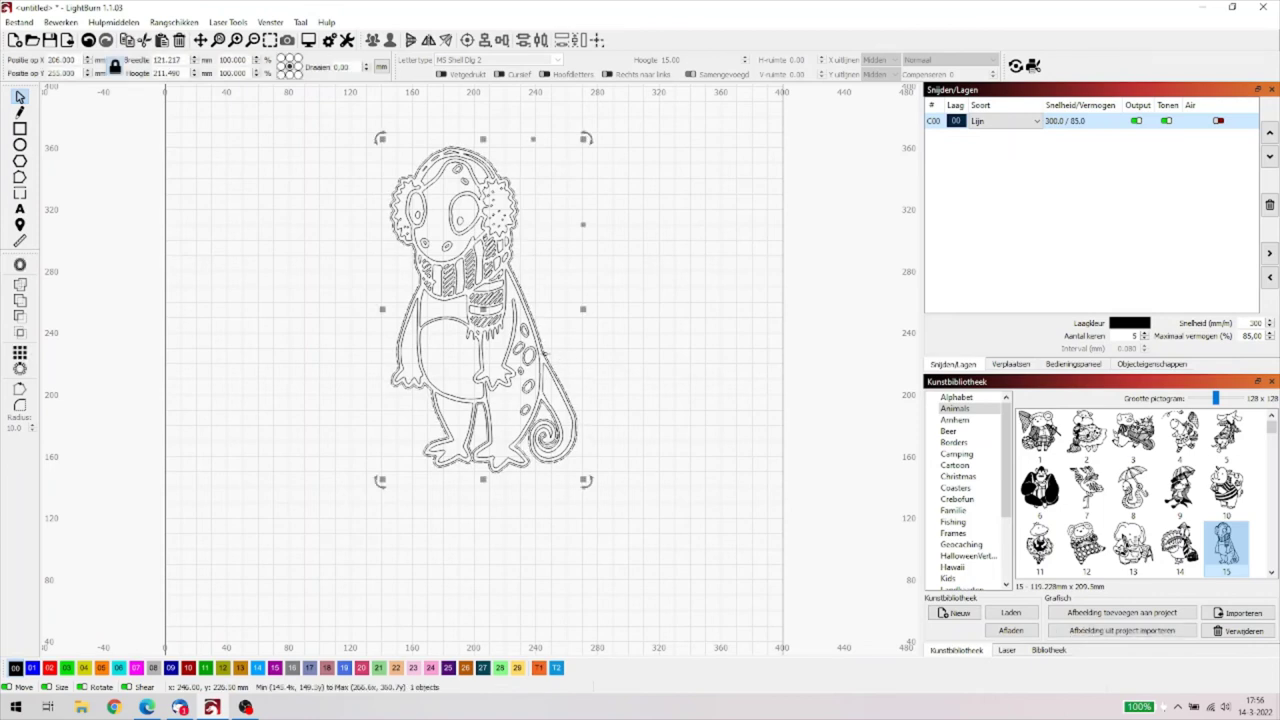
click(32, 668)
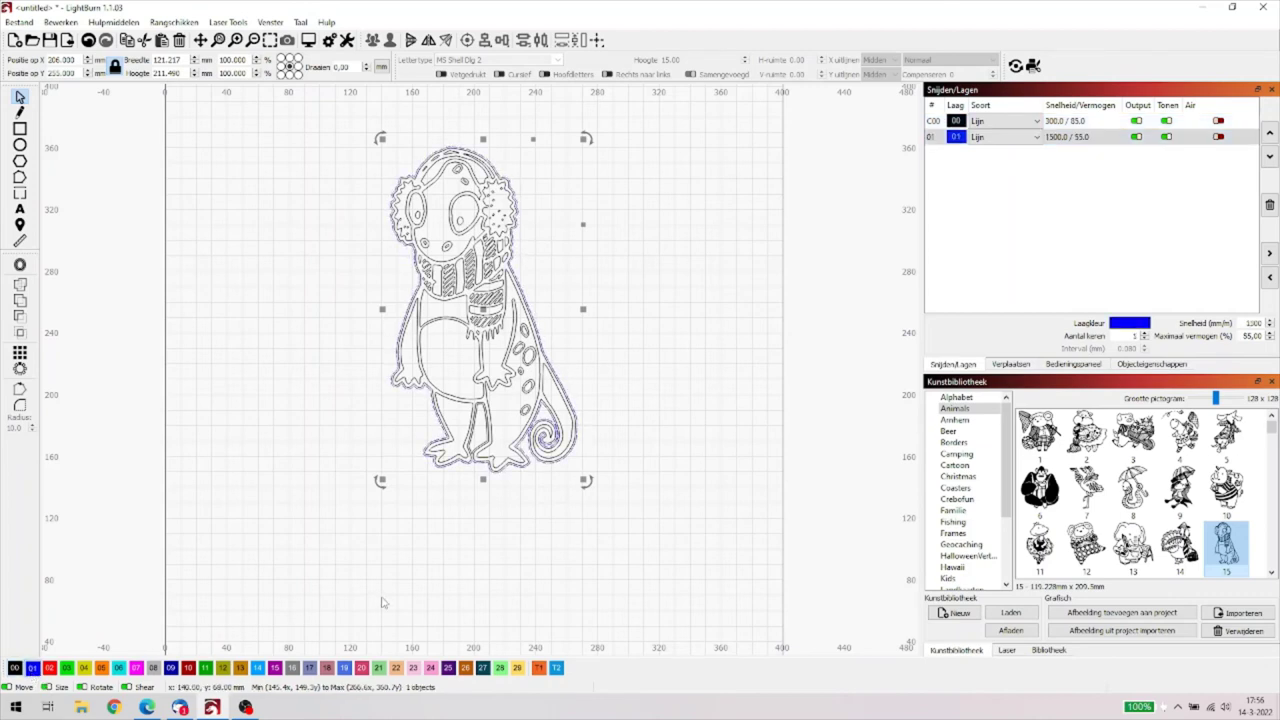
Step: Set layer 01's cut settings to speed 300 mm/min, maximum power 85% and 4 passes
double_click(1085, 137)
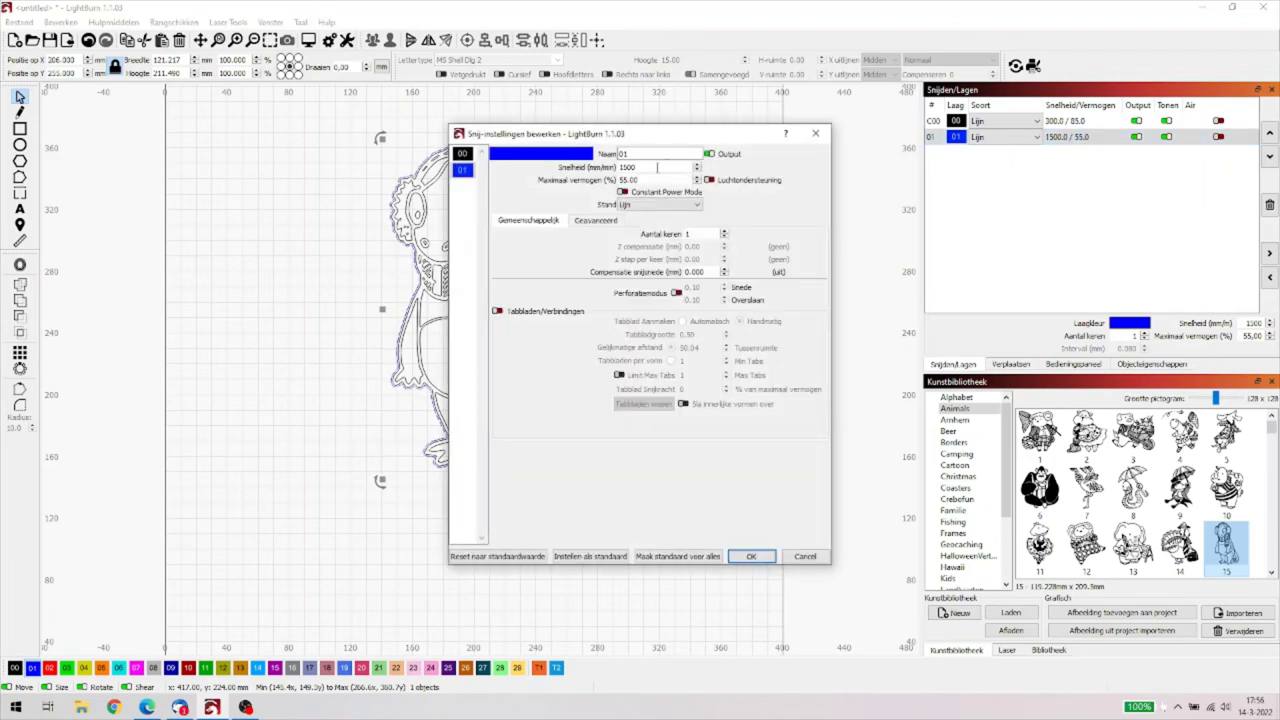
drag(657, 167, 556, 167)
text(300)
key(Tab)
text(85)
click(686, 233)
text(4)
click(751, 556)
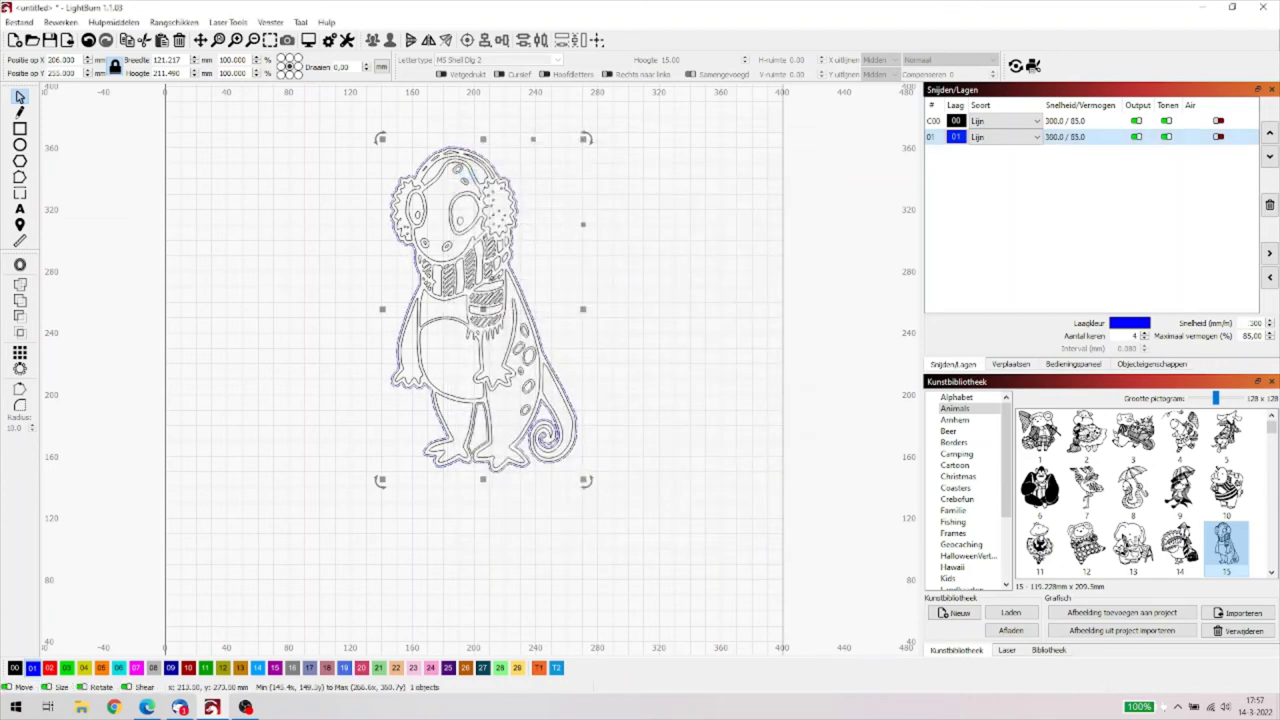
Step: Set black layer 00 to Vullen for engraving the lizard, and select the blue Lijn layer 01
click(472, 255)
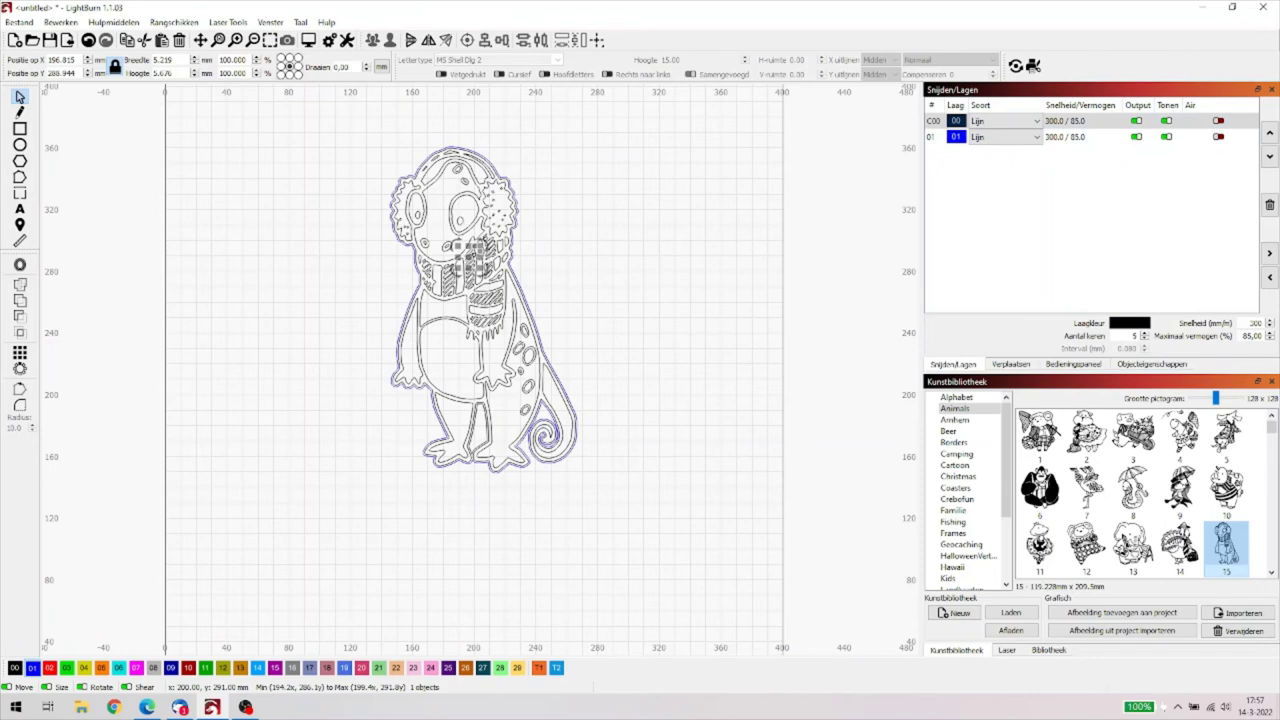
click(734, 329)
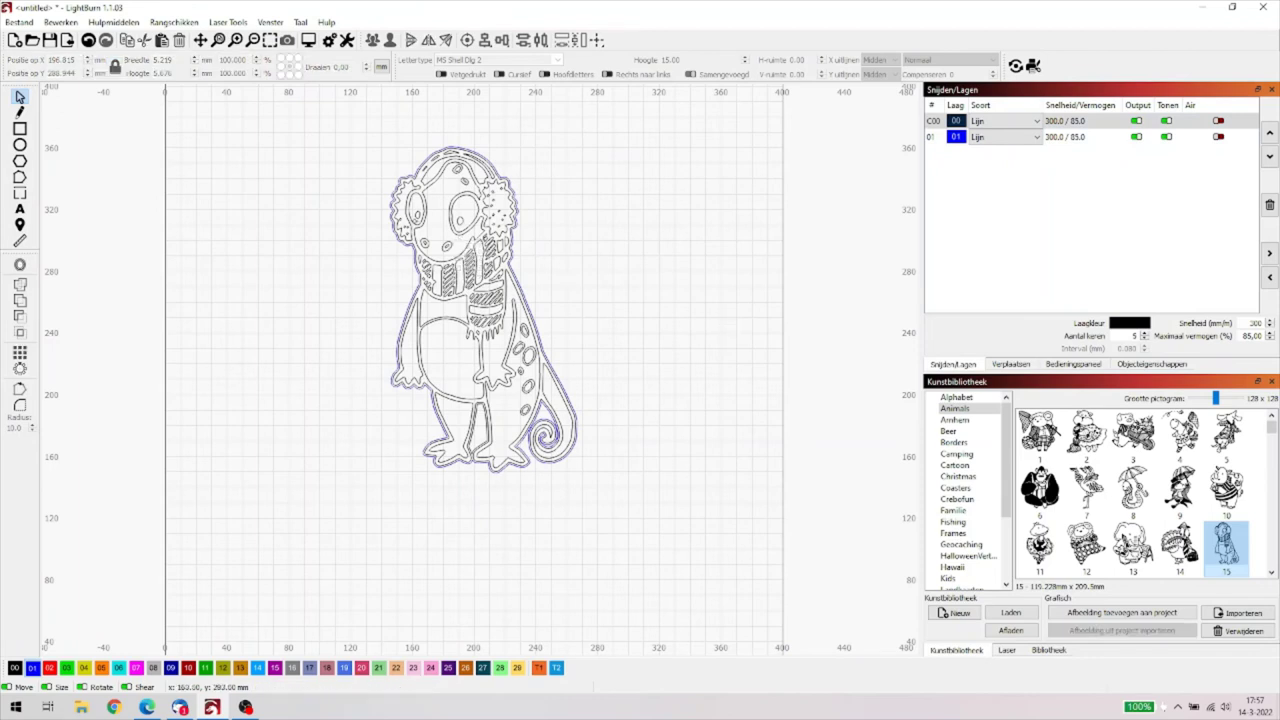
click(1038, 125)
click(985, 144)
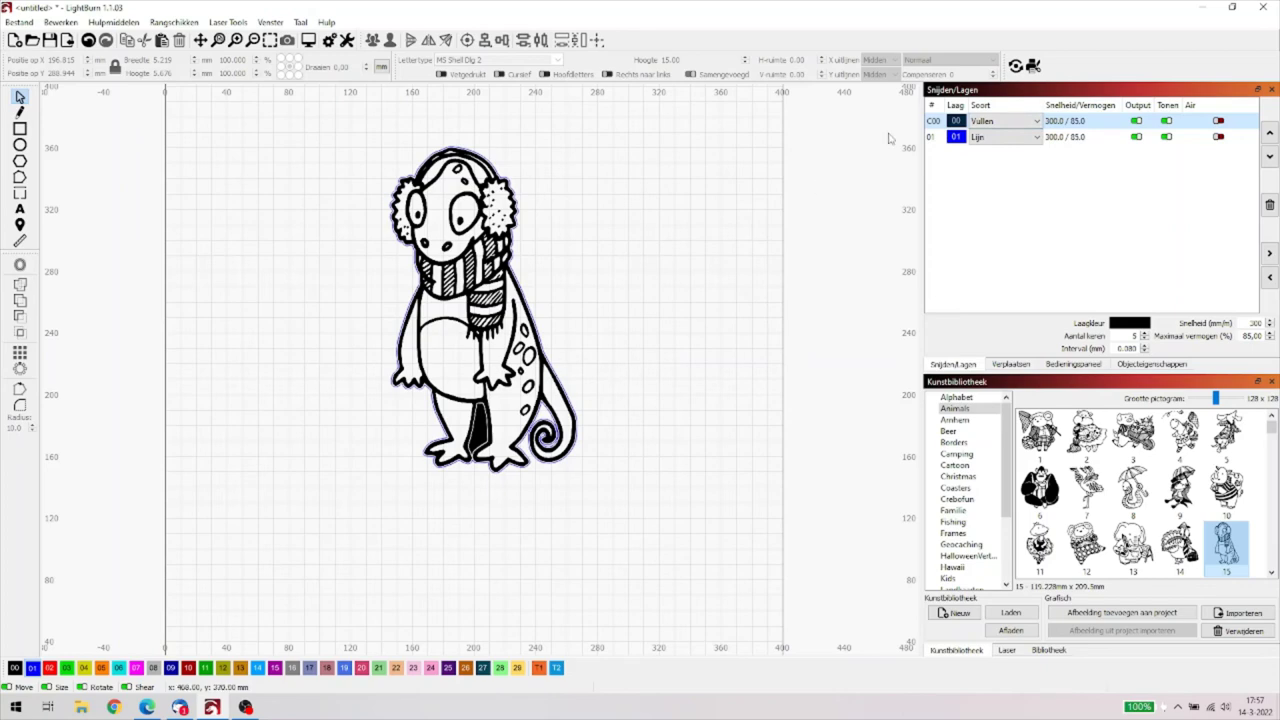
click(1070, 141)
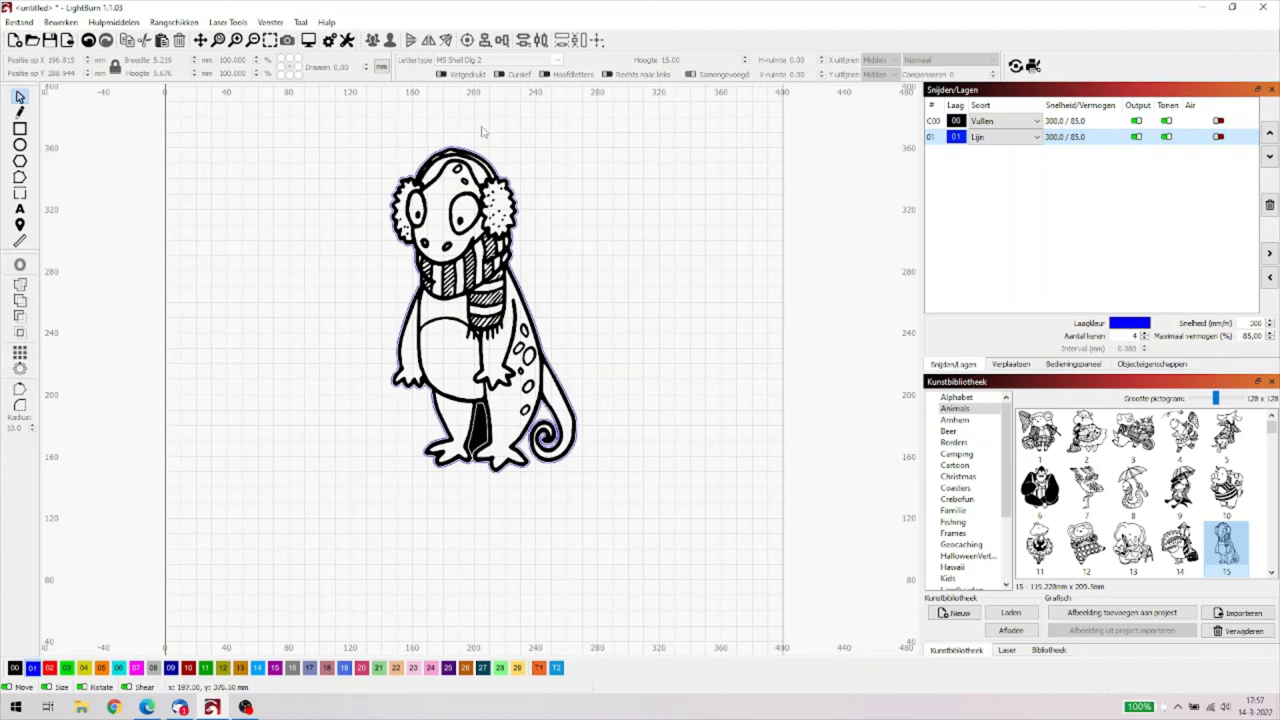